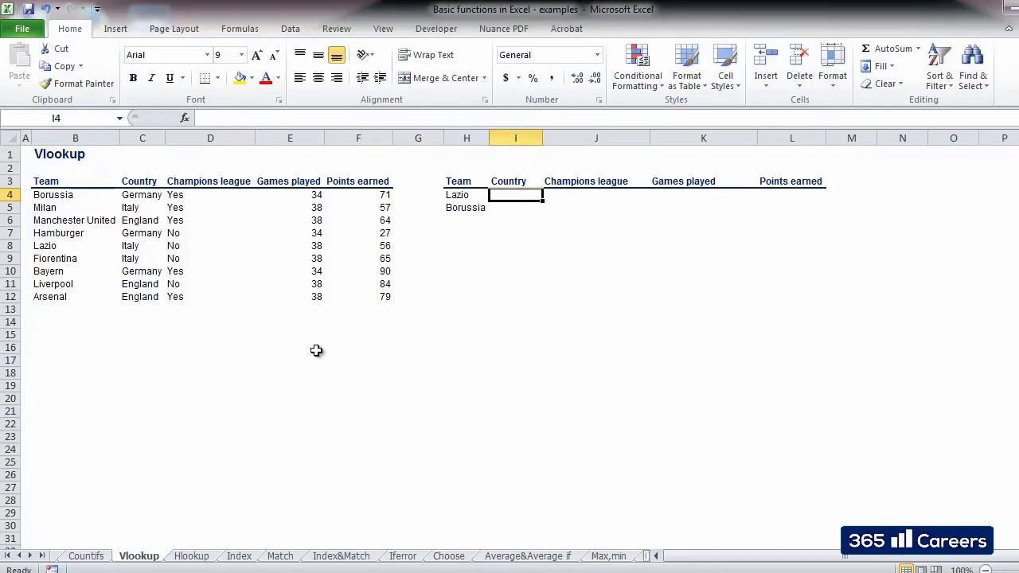
Examine the source team table in B3:F12 and the lookup table in H3:L5.
click(68, 153)
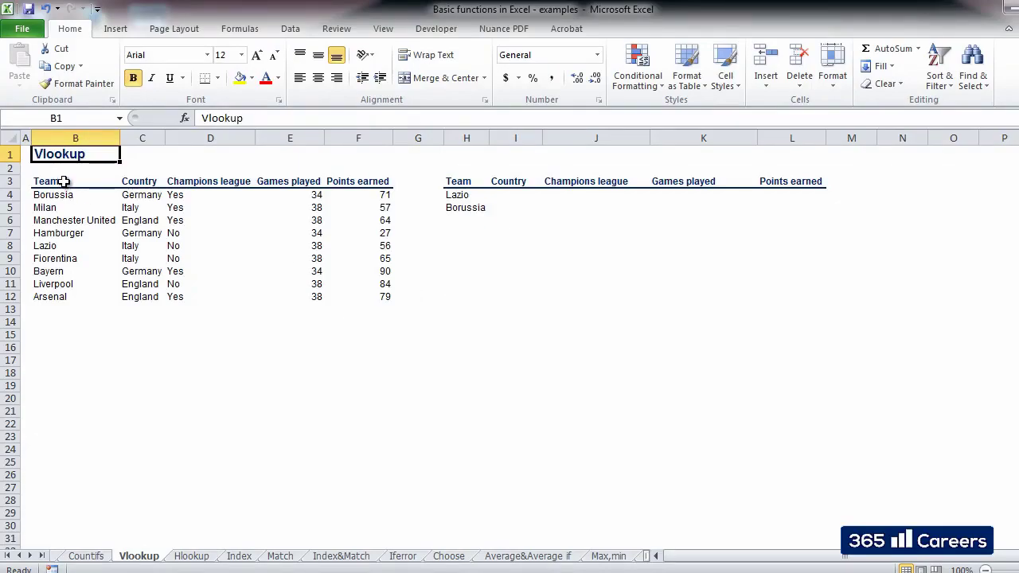
drag(67, 183, 373, 297)
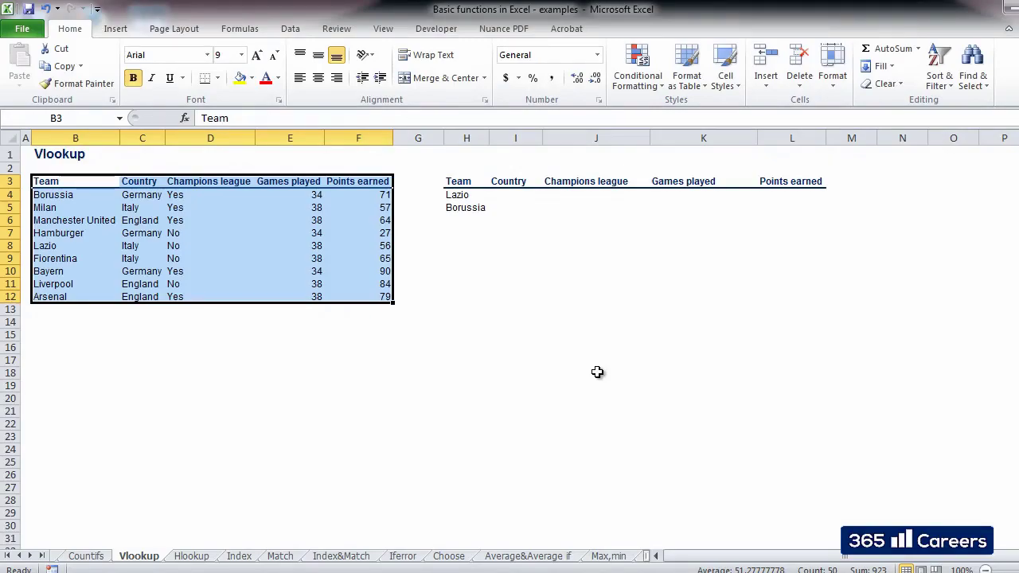
key(Right)
key(Right)
key(Right)
key(Right)
key(Right)
key(Right)
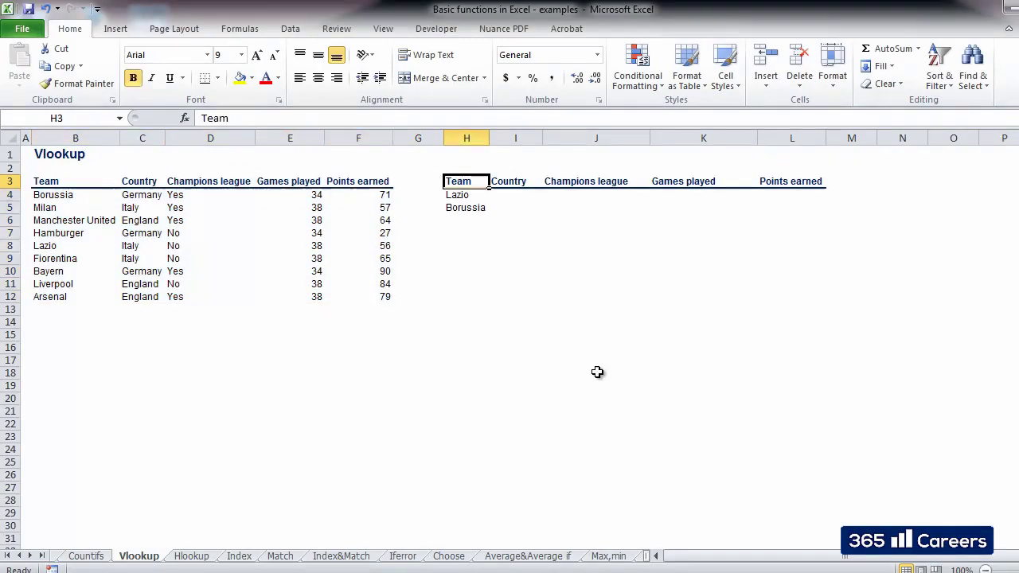
key(ctrl+shift+Right)
key(ctrl+shift+Down)
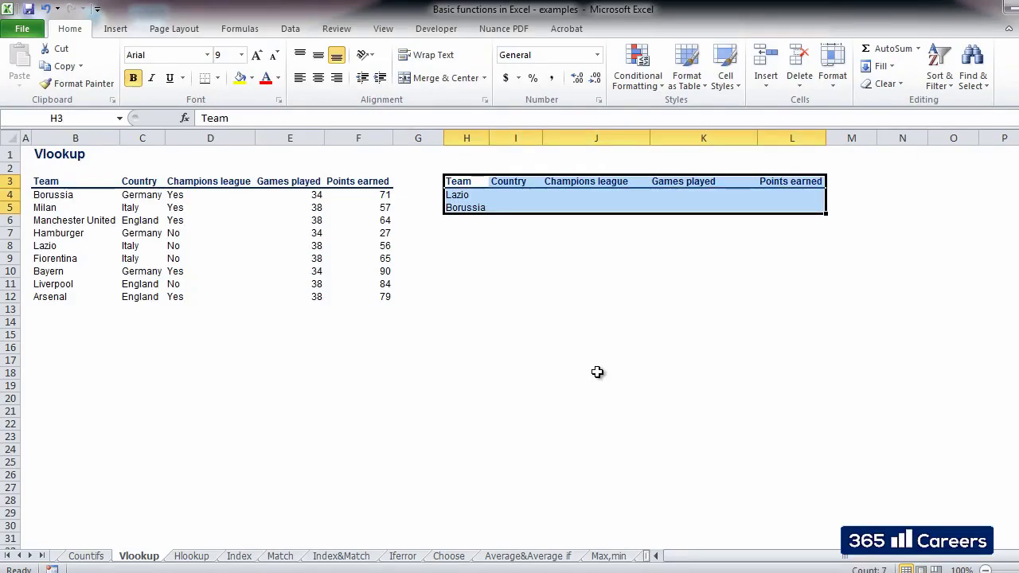
Examine the empty result cells I4:L5 for Lazio and Borussia in the lookup table.
key(Right)
key(Right)
key(Right)
key(Right)
key(Right)
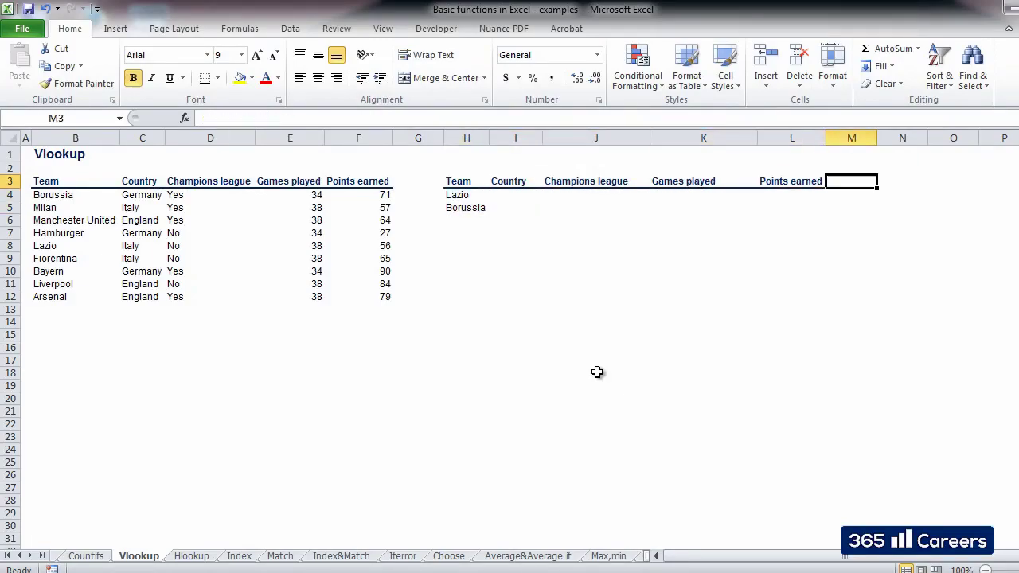
key(Left)
key(Left)
key(Left)
key(Left)
key(Down)
key(shift+Right)
key(shift+Right)
key(shift+Right)
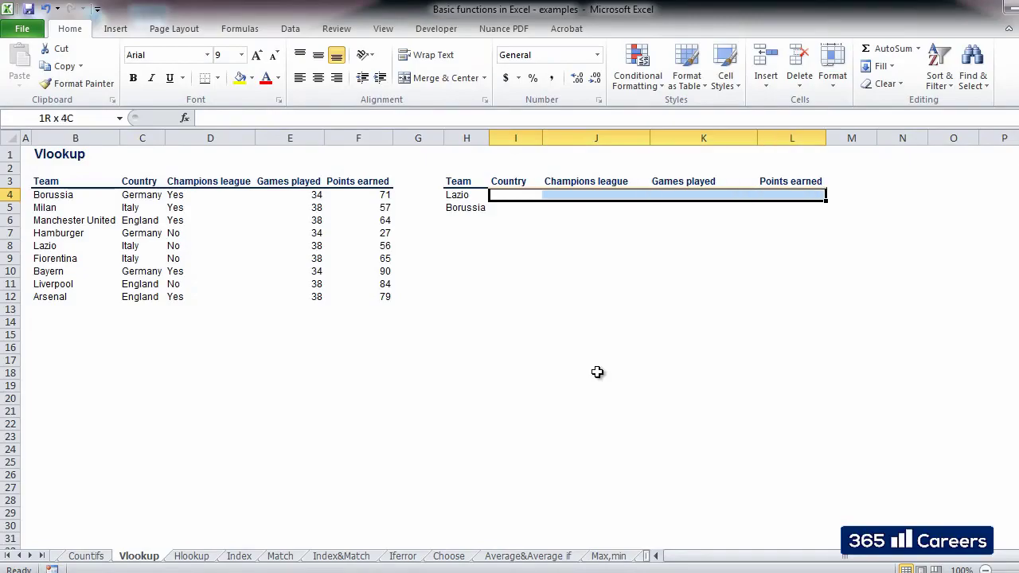
key(shift+Down)
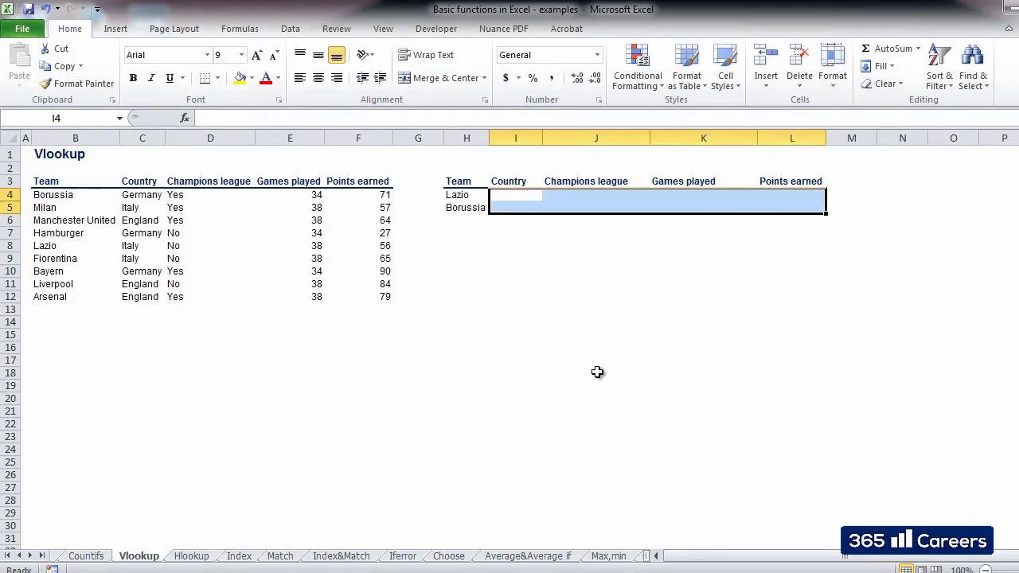
key(Down)
key(Down)
key(Down)
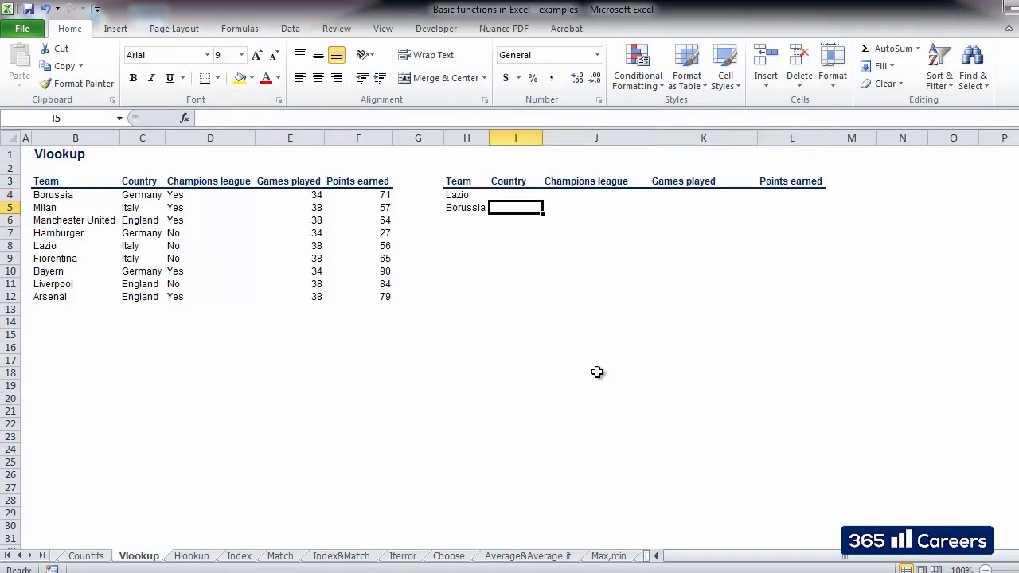
Search for the VLOOKUP function from empty cell H8 and open its function arguments.
key(Left)
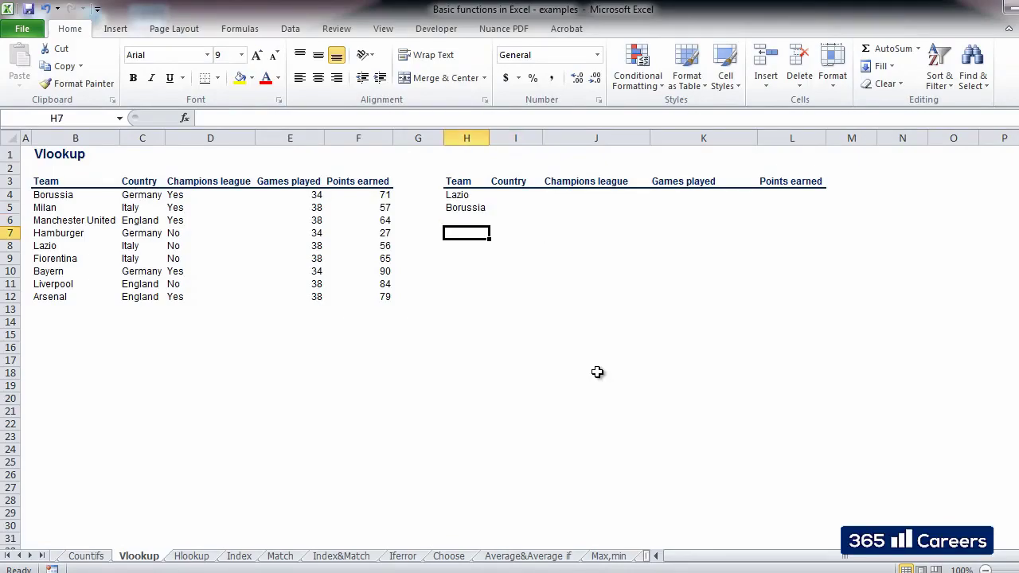
key(Down)
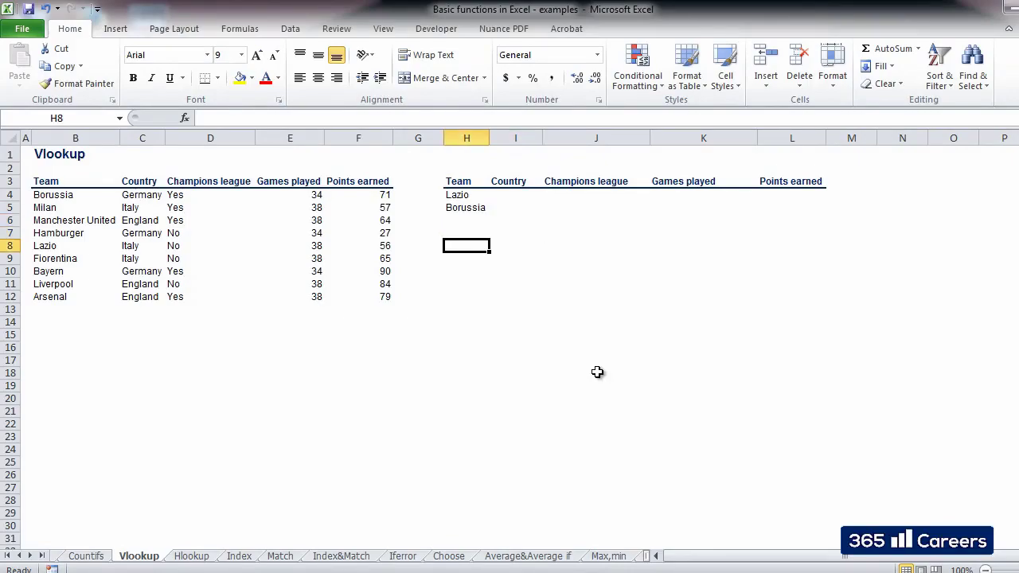
click(184, 118)
text(V)
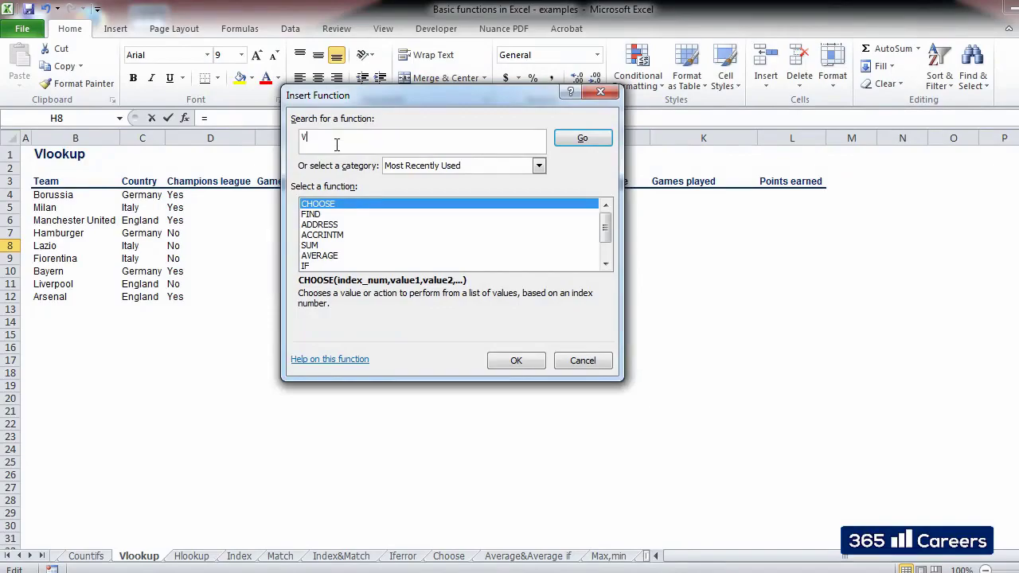
text(LOOKUP)
key(Return)
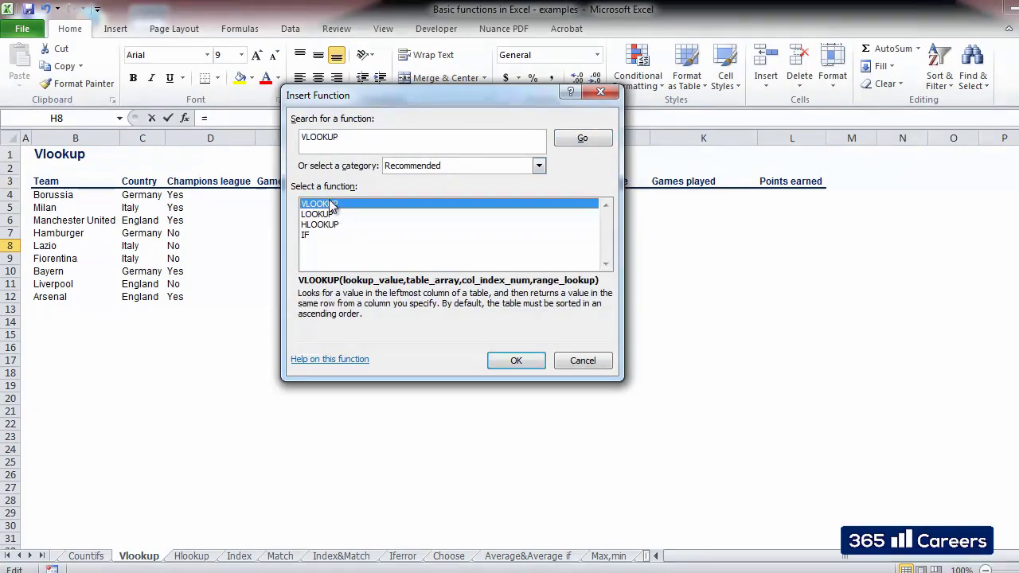
double_click(328, 204)
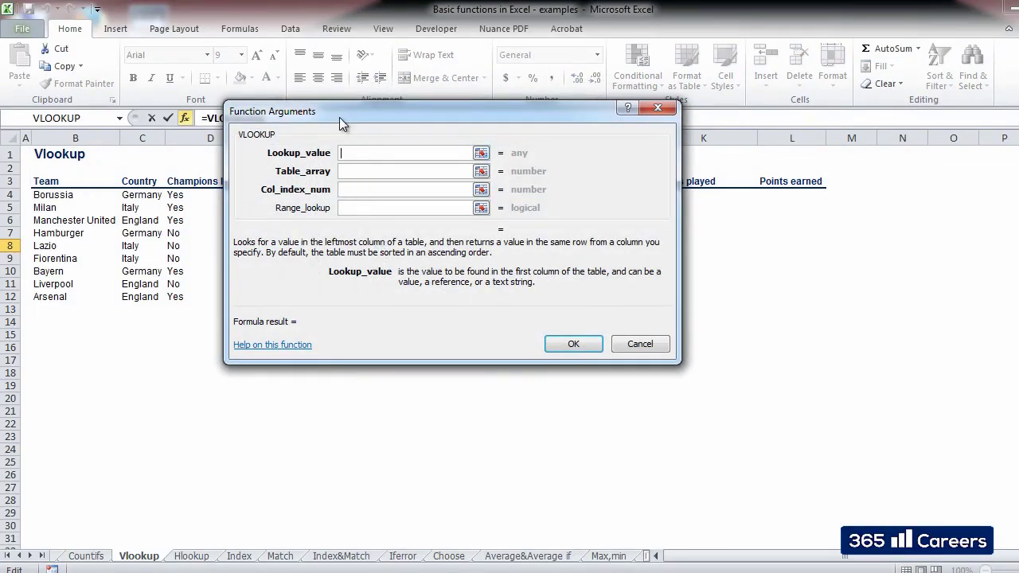
Review the descriptions of the Table_array, Col_index_num and Range_lookup arguments, and close the function arguments without inserting the formula.
drag(339, 117, 403, 199)
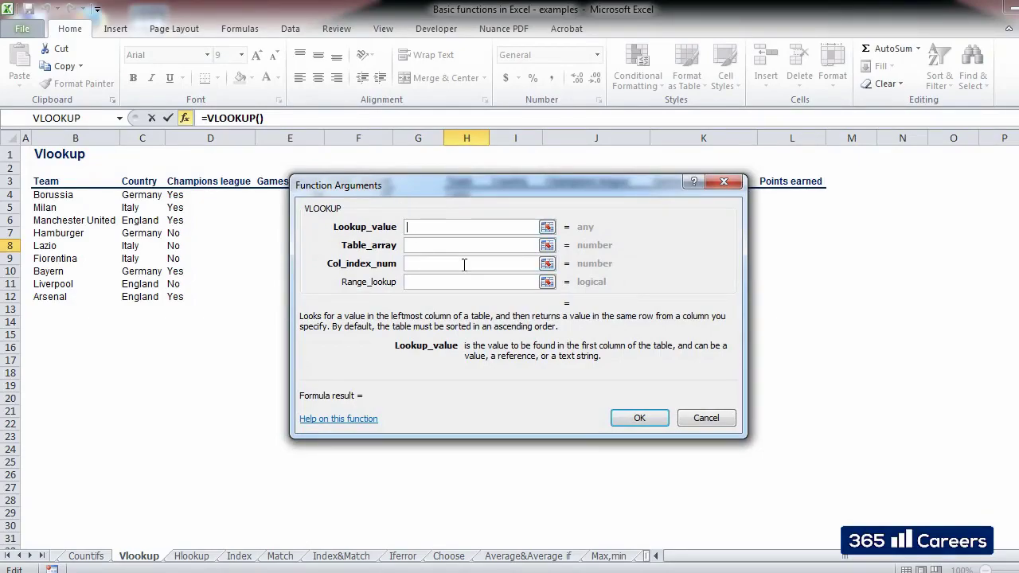
drag(421, 189, 406, 299)
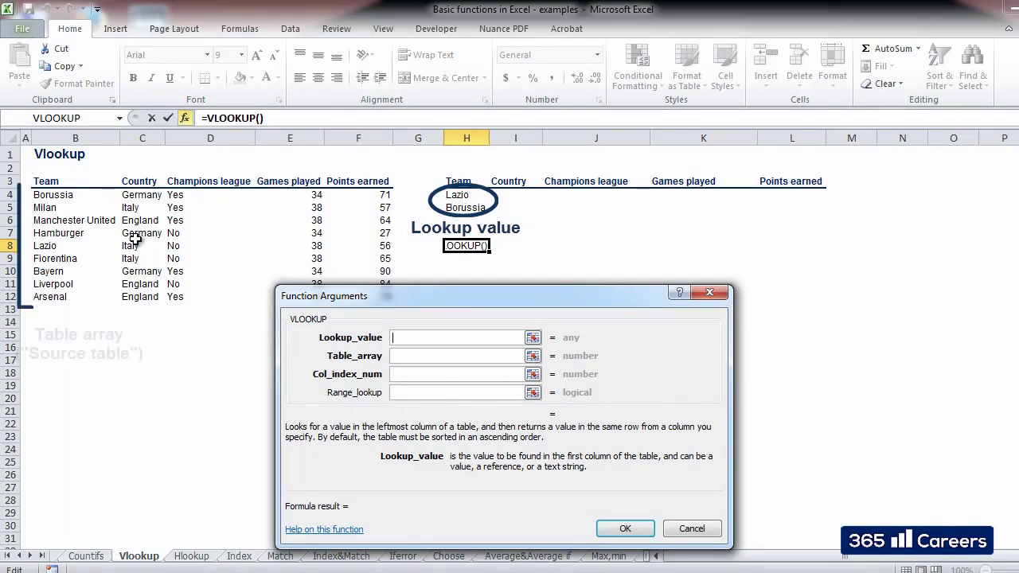
click(406, 355)
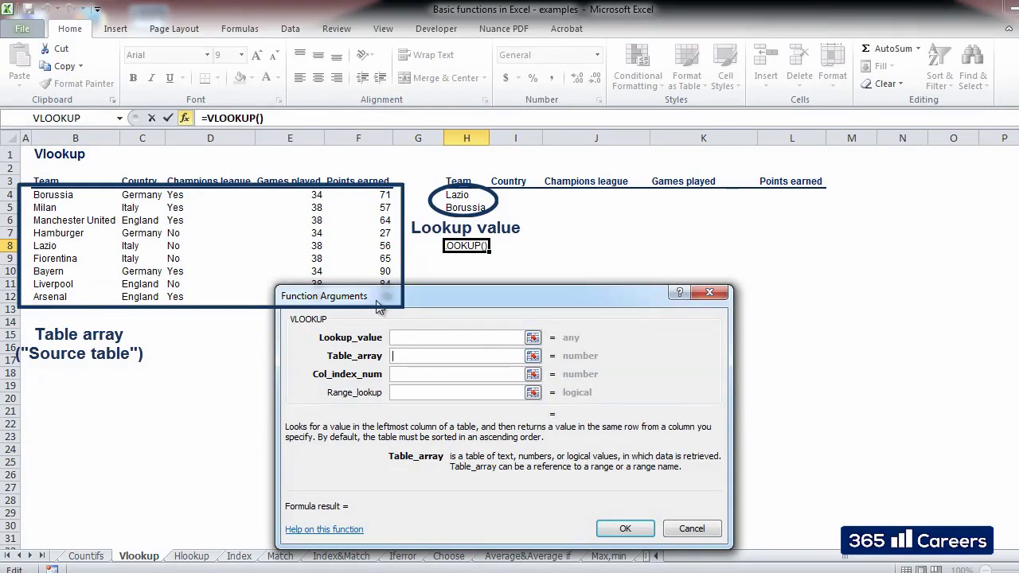
drag(378, 308, 519, 315)
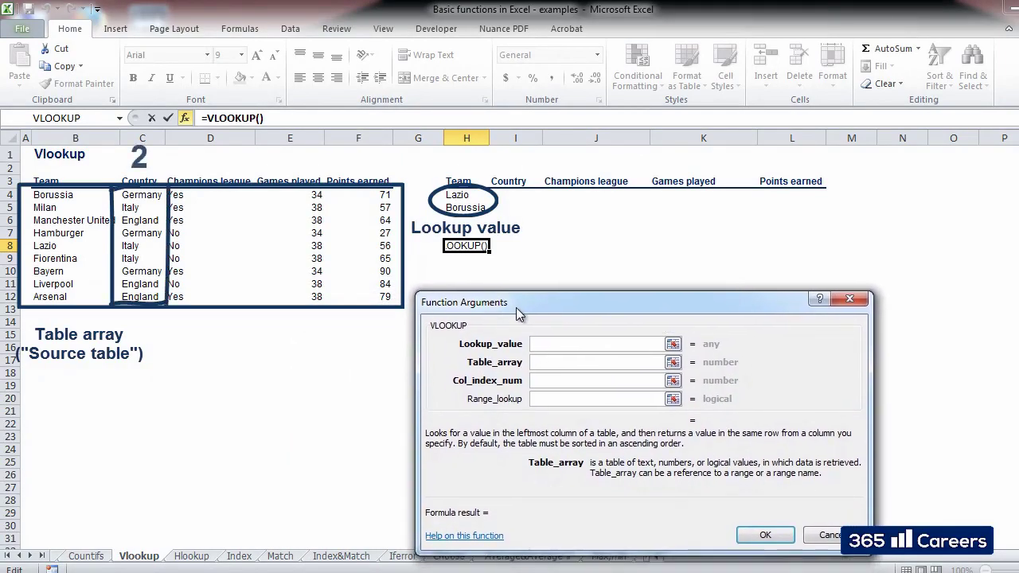
click(559, 382)
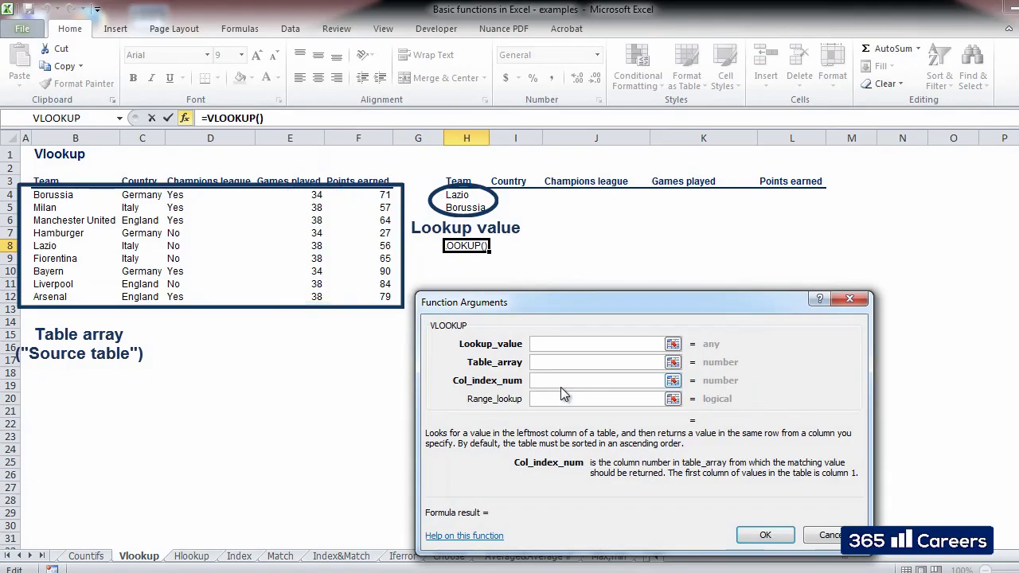
click(566, 398)
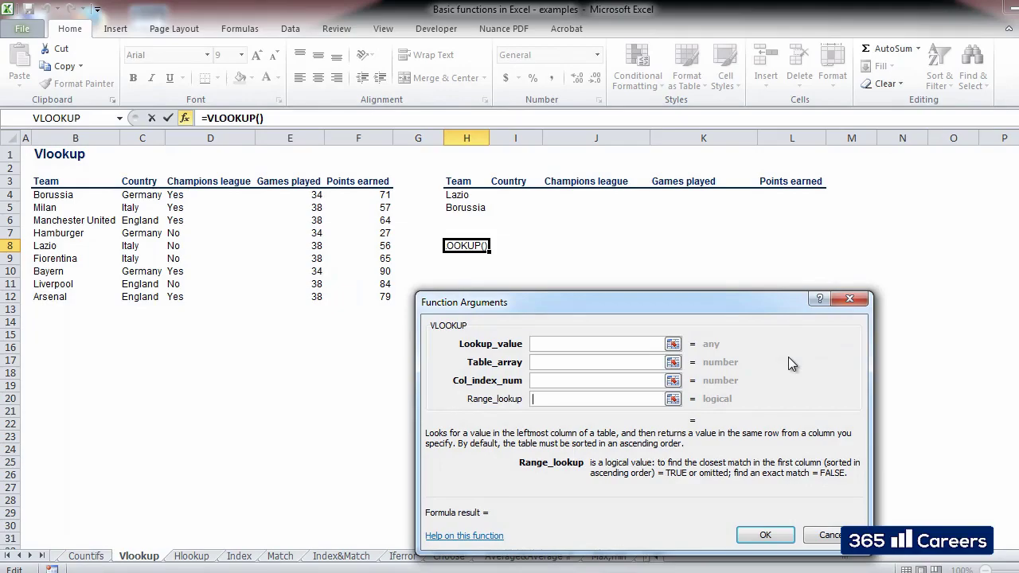
click(848, 298)
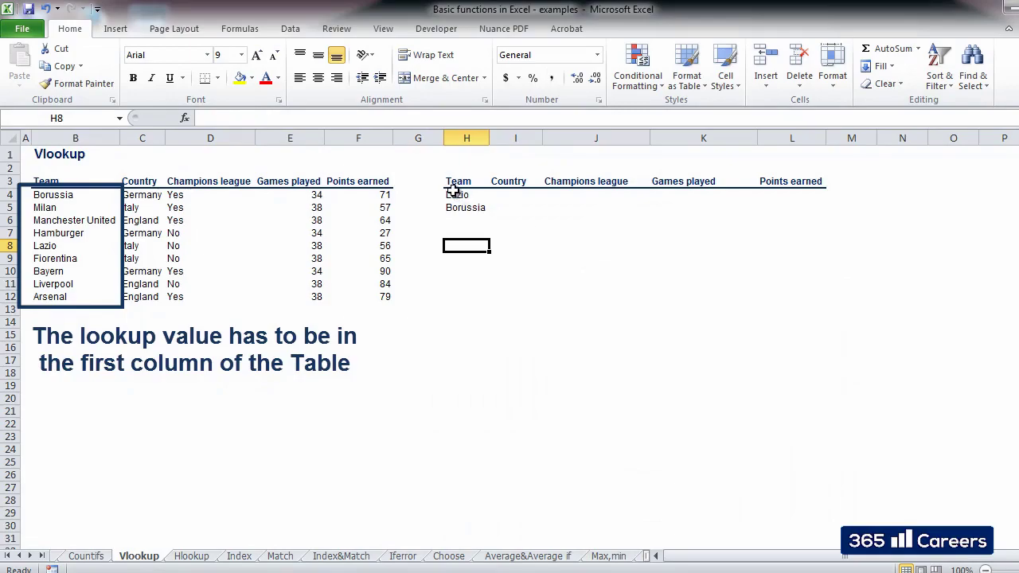
Compare the lookup teams in H4:H5 with the source table's Team column in B4:B12.
drag(456, 195, 453, 203)
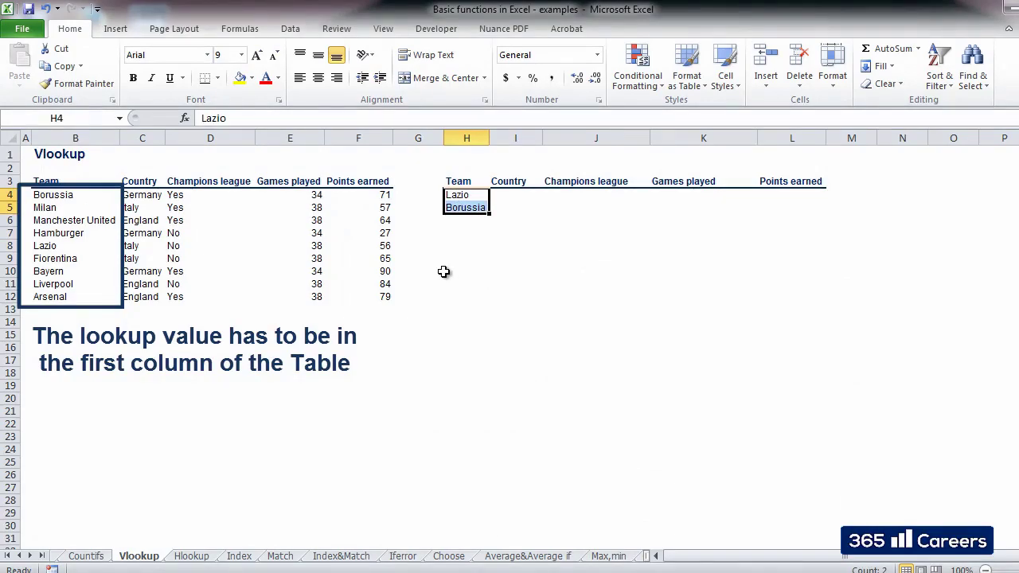
drag(78, 195, 71, 294)
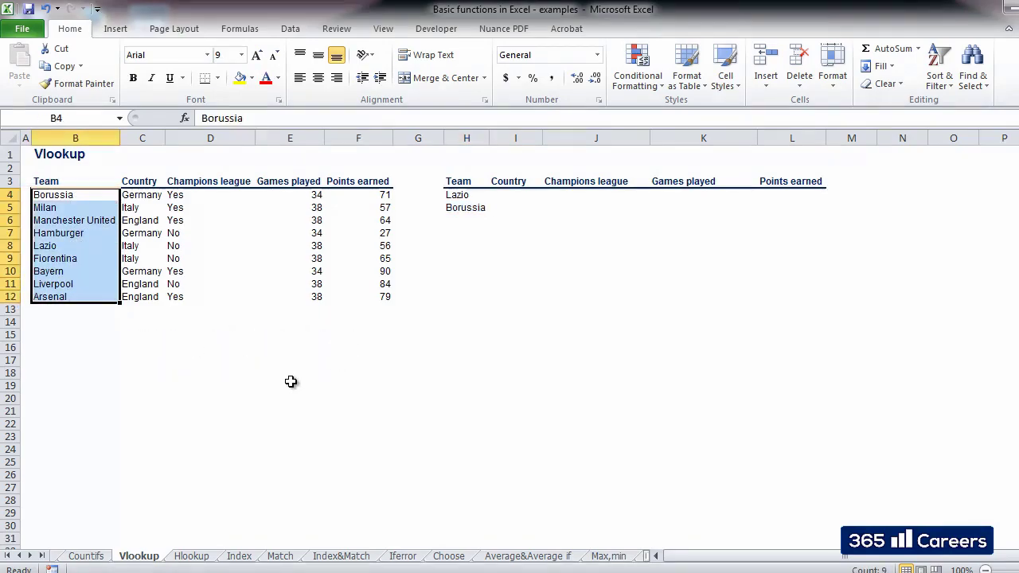
click(516, 196)
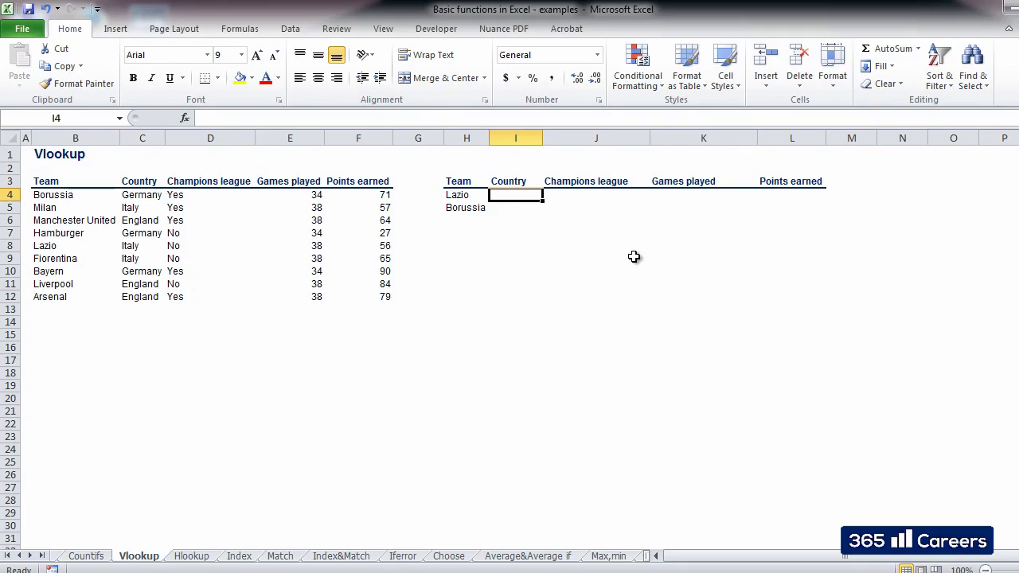
Examine the Lazio lookup value in H4 and the source data range B4:F12, starting from its Team column.
key(Left)
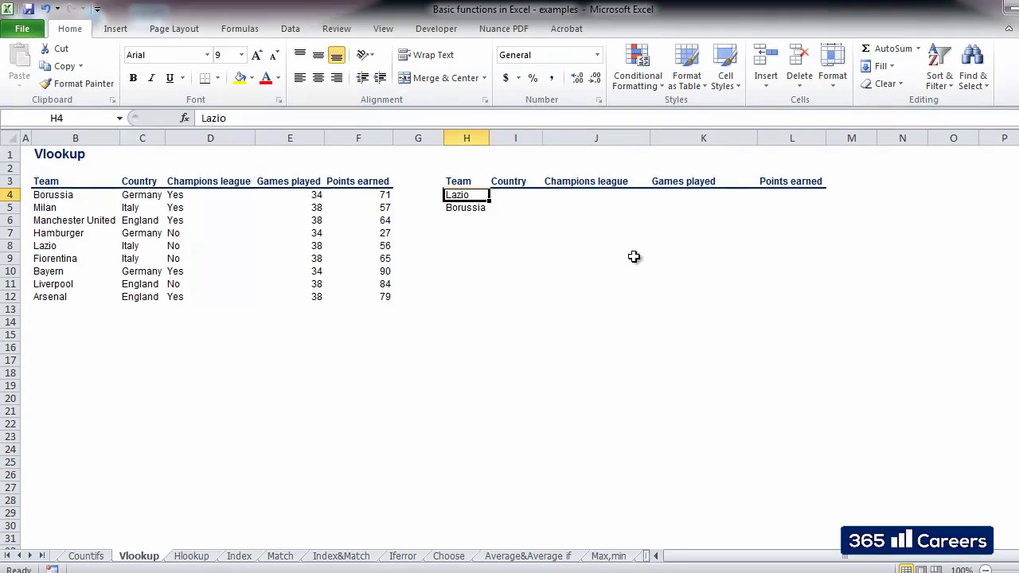
key(Down)
key(Left)
key(Left)
key(Left)
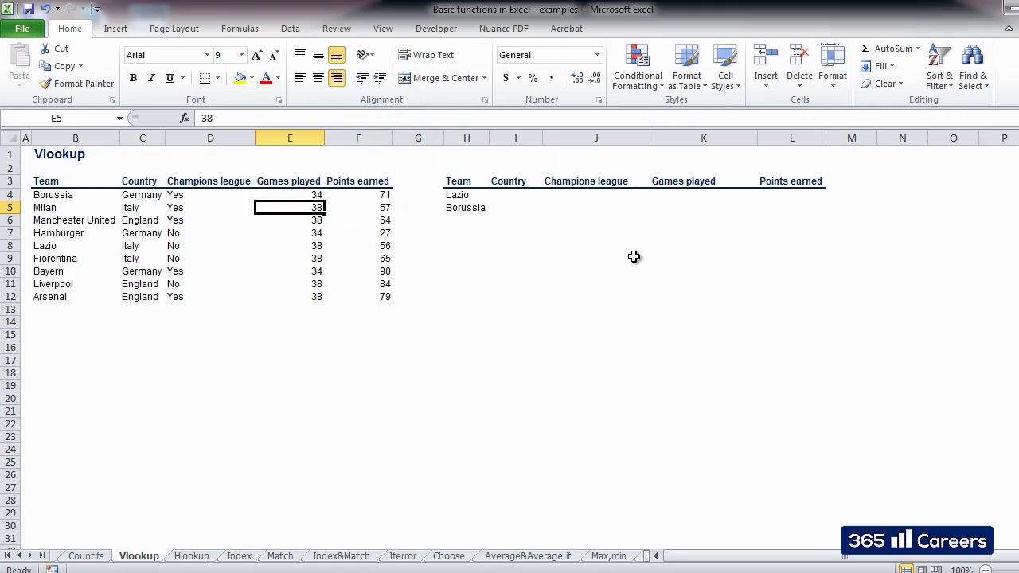
key(Up)
key(Left)
key(Left)
key(Left)
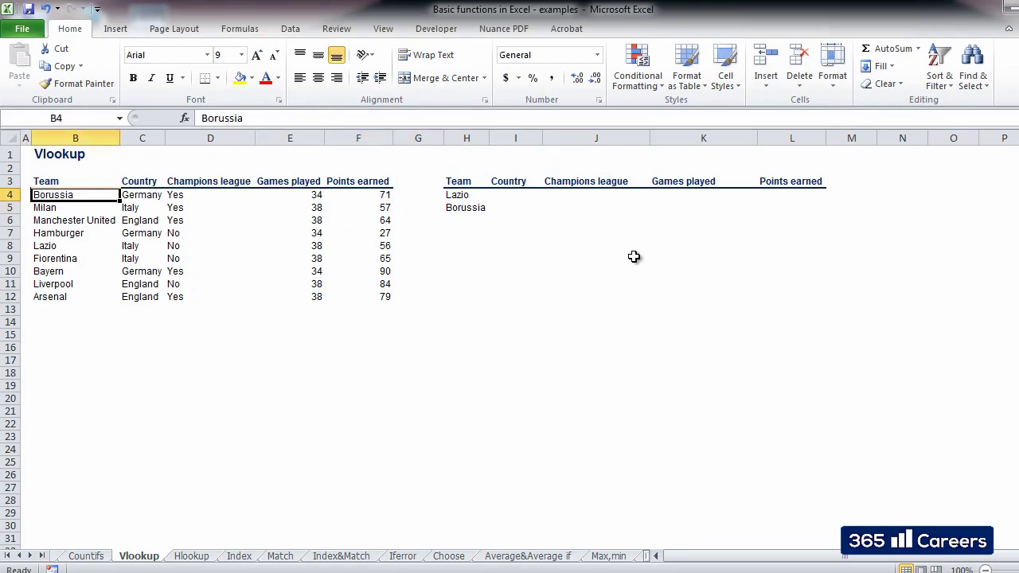
key(ctrl+shift+Down)
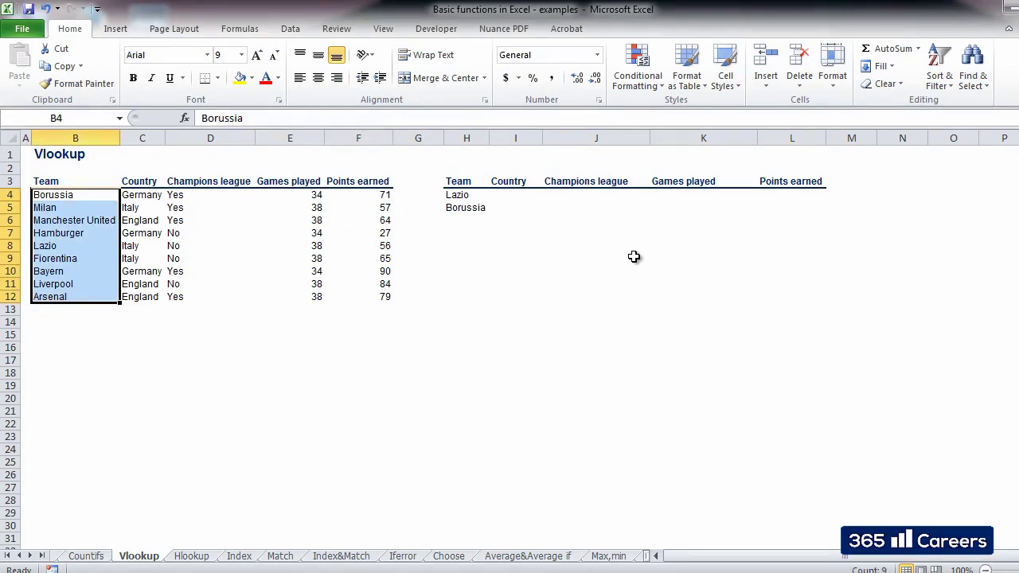
key(shift+Right)
key(shift+Right)
key(shift+Right)
key(shift+Right)
key(Right)
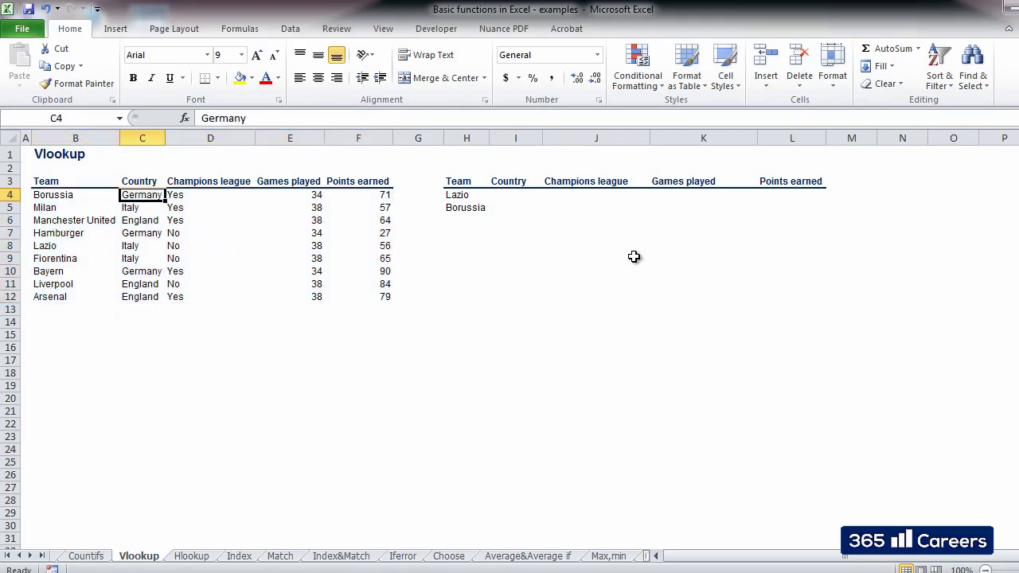
Start a VLOOKUP formula in I4 under Country, with Lazio's cell H4 as the lookup value.
key(Right)
key(Right)
key(Right)
key(Right)
key(Right)
key(Right)
key(Right)
key(Left)
text(+VL)
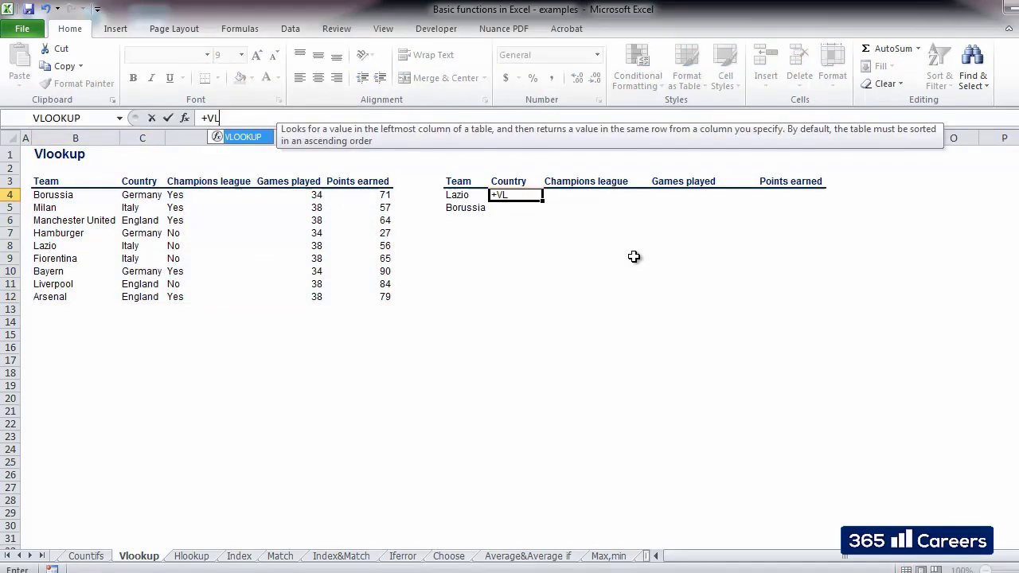
text(OOKU)
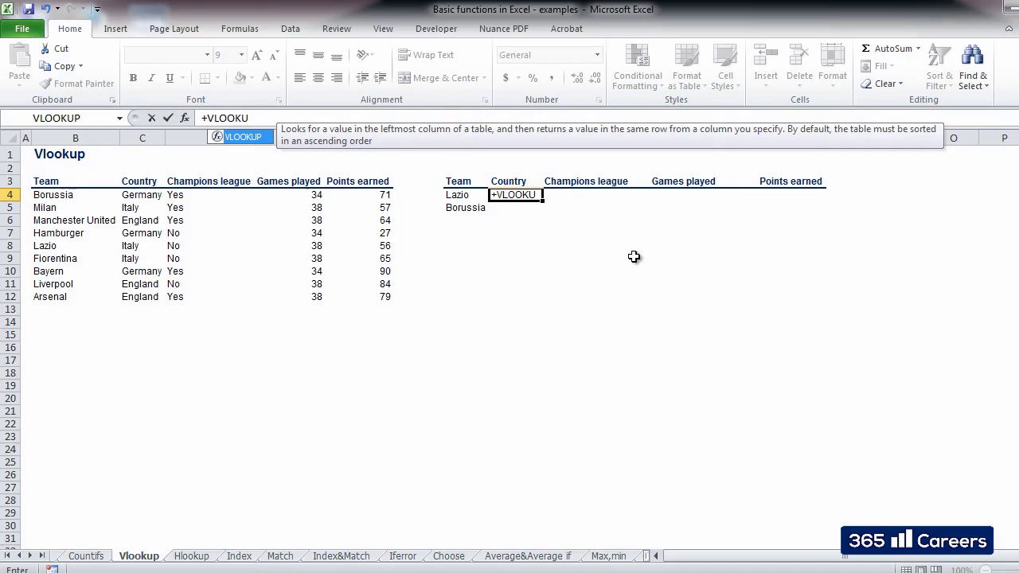
text(P()
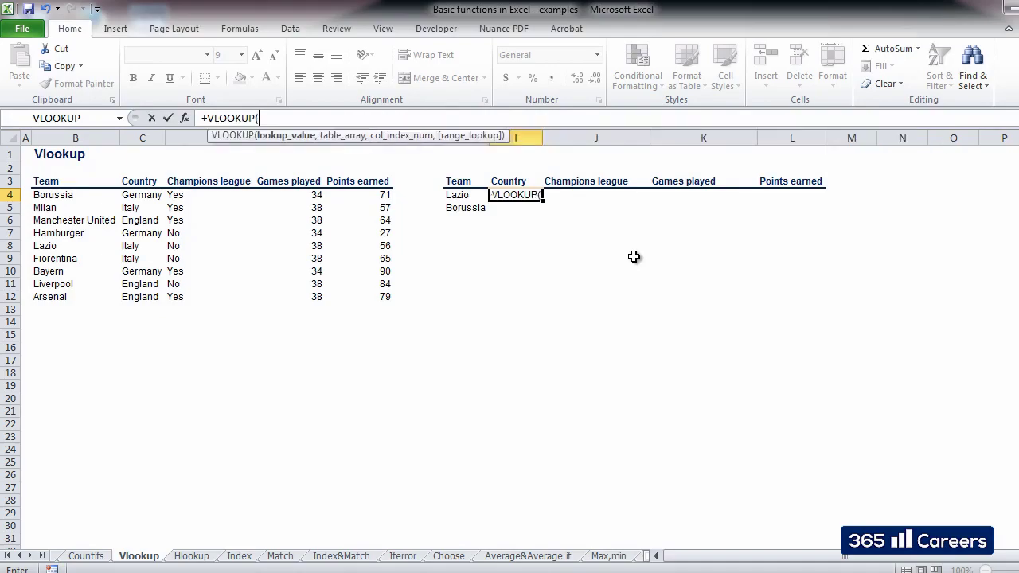
click(457, 194)
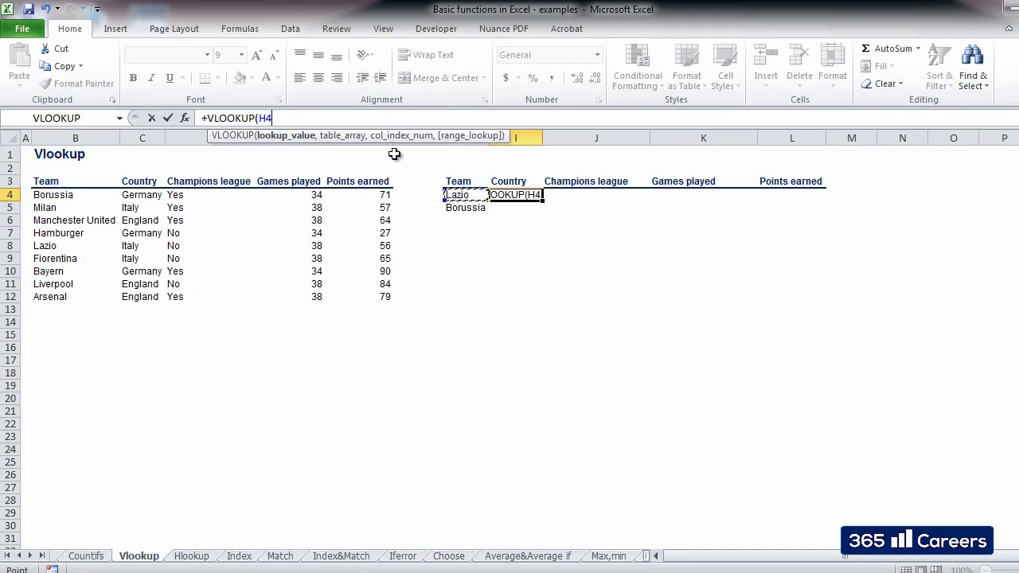
Complete the VLOOKUP formula in I4 with table array B4:F12, column index 2 and range lookup FALSE.
text(,)
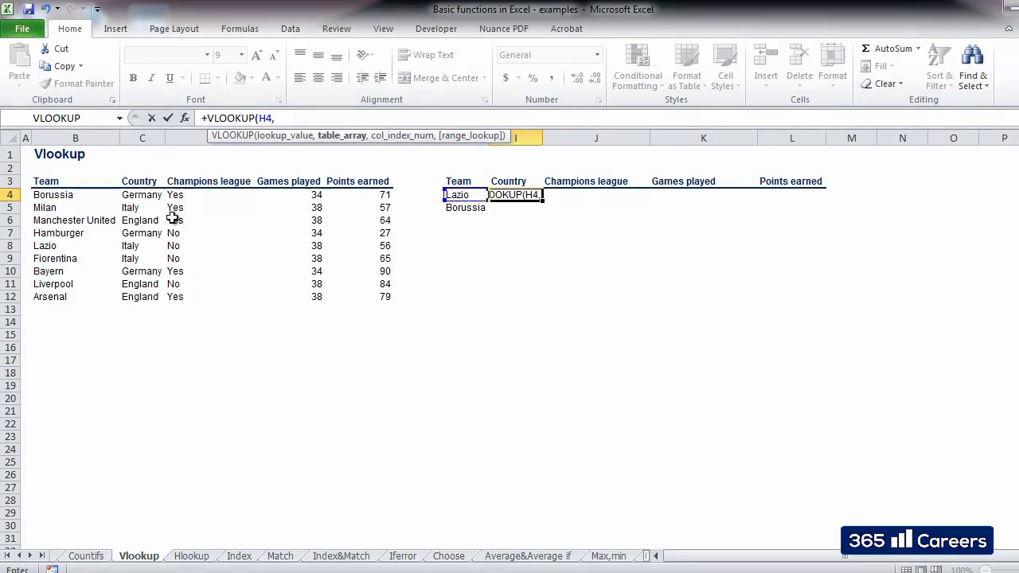
drag(50, 196, 368, 308)
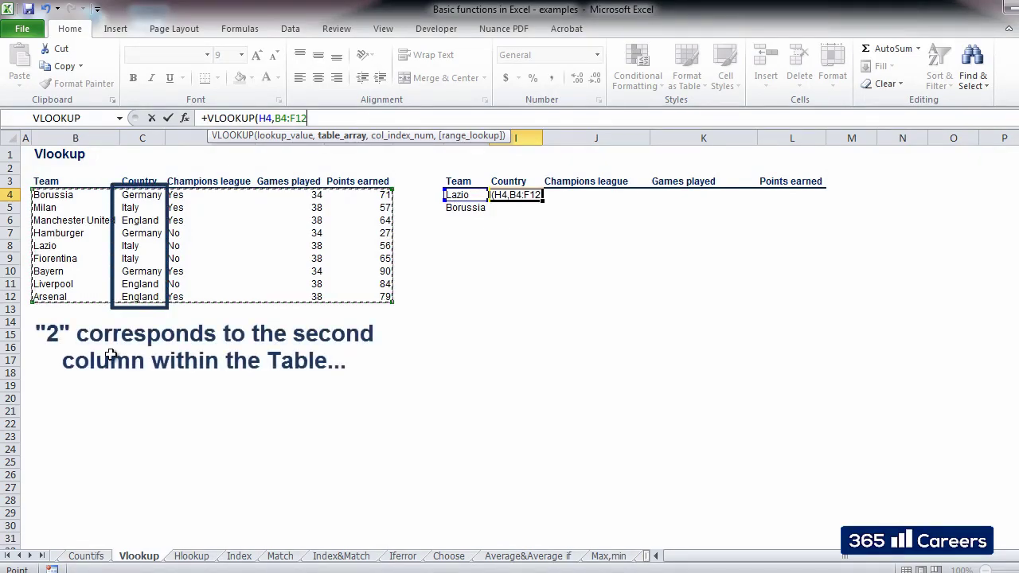
text(,2)
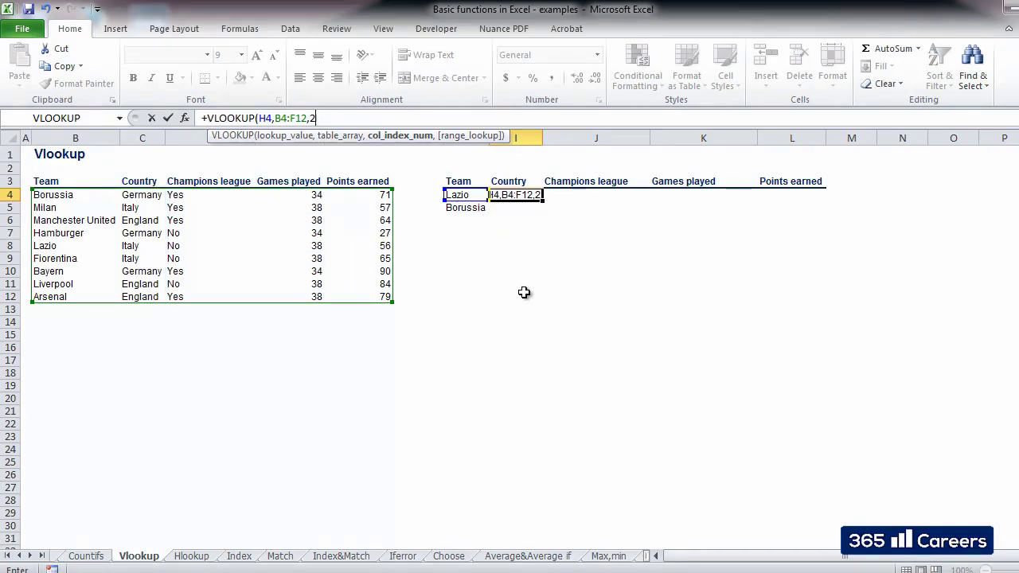
text(,)
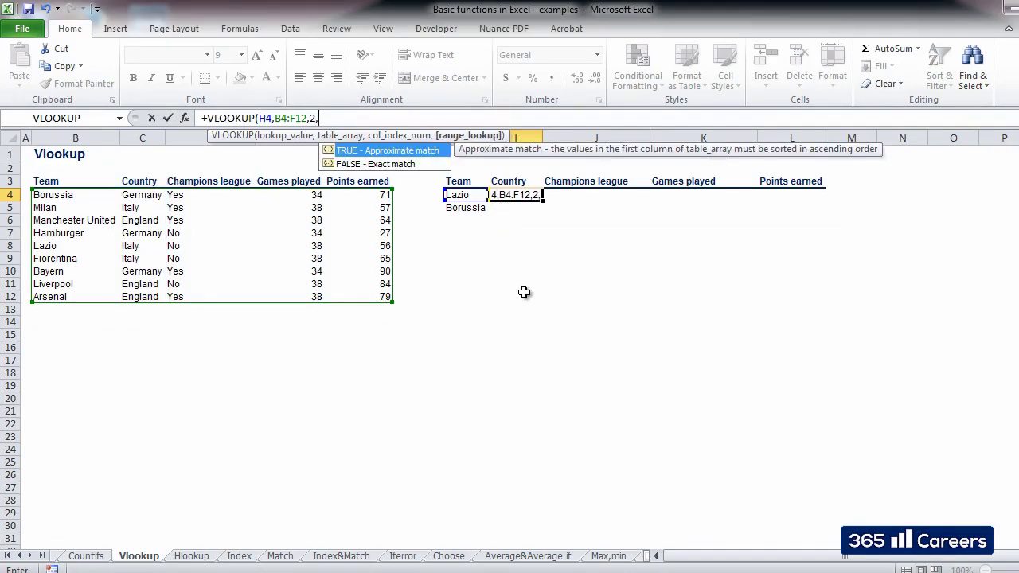
text(false))
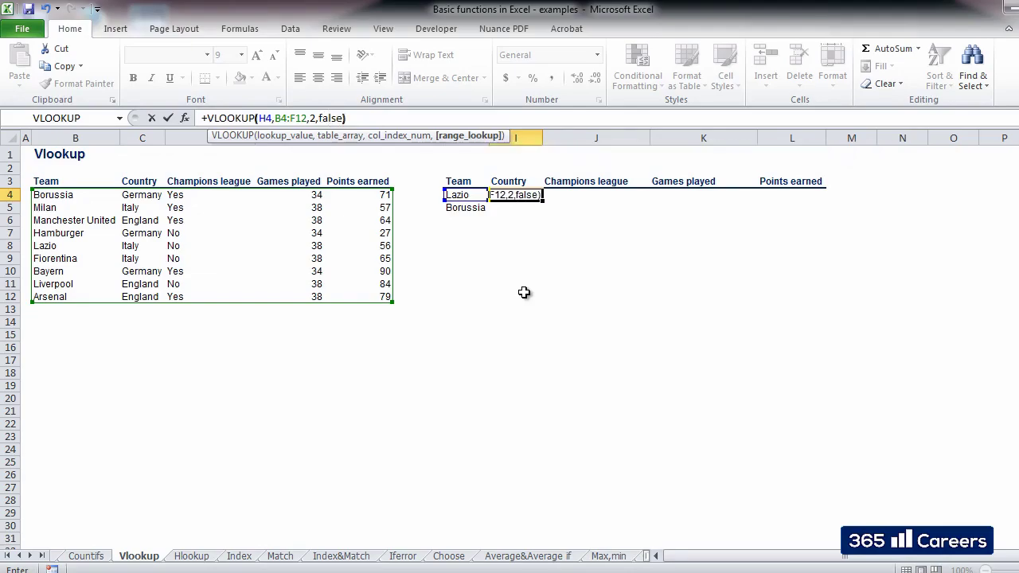
key(Return)
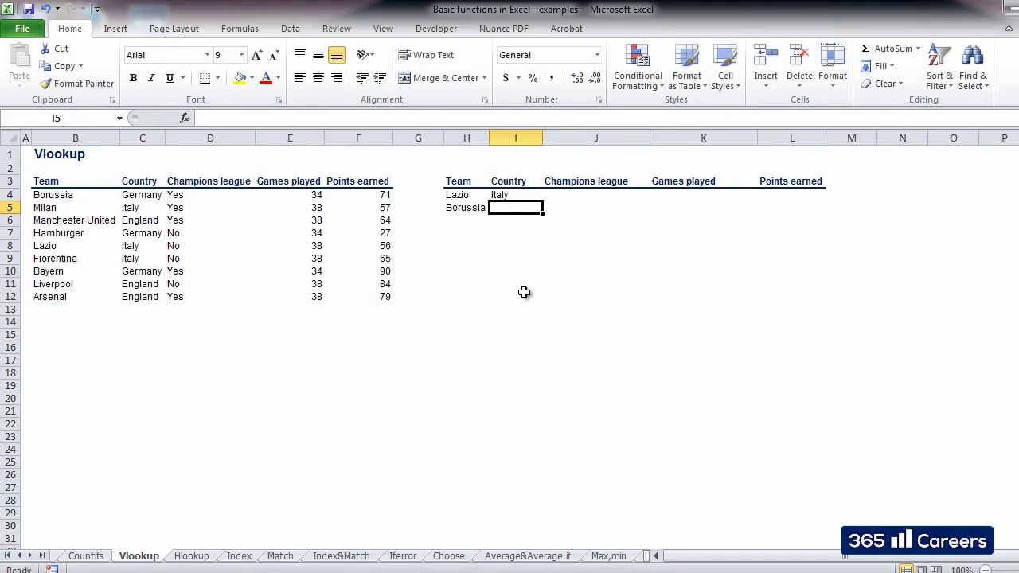
Check the formula's result in I4 against Lazio's team and country cells B8 and C8 in the source table.
key(Up)
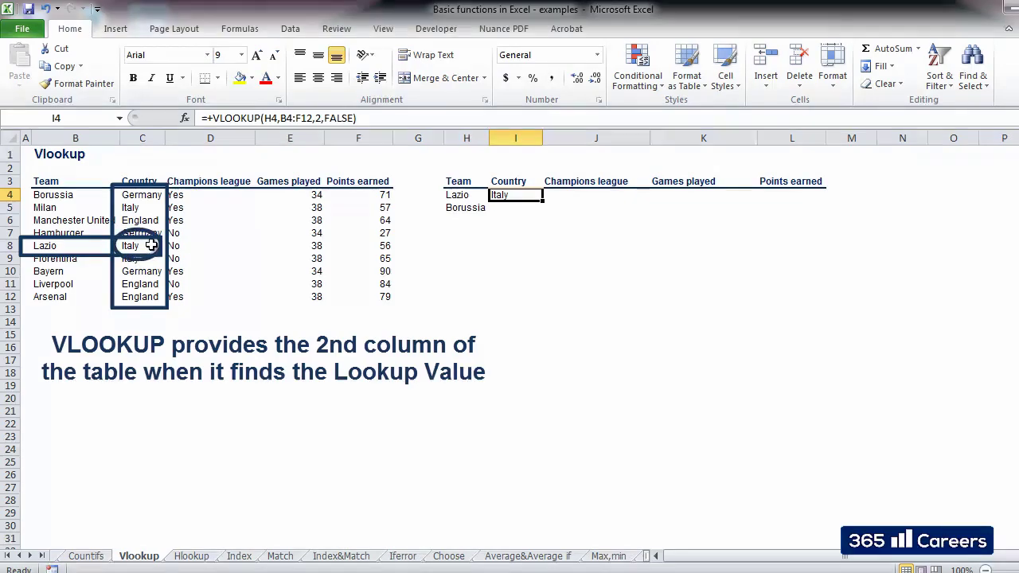
click(56, 246)
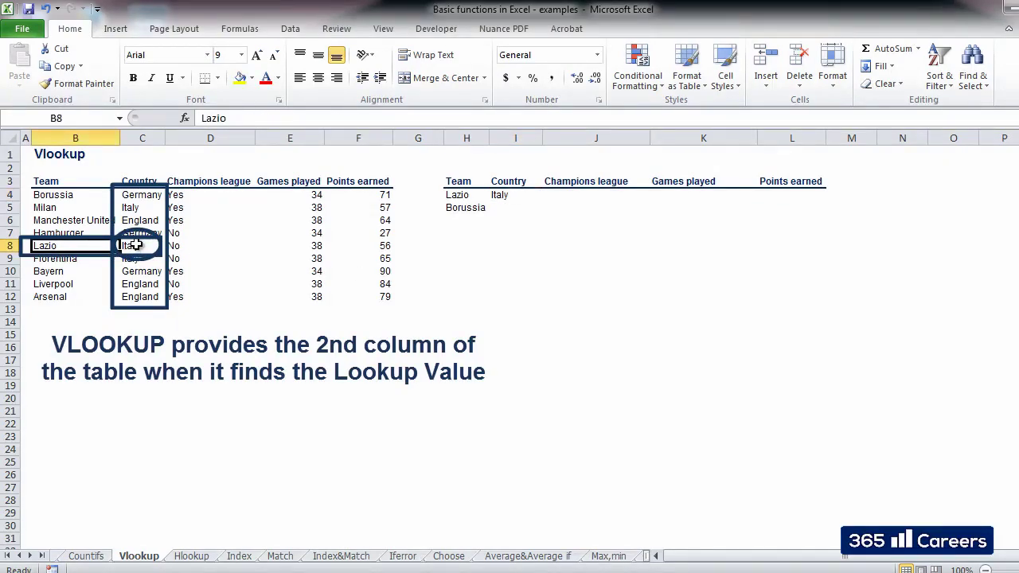
click(136, 245)
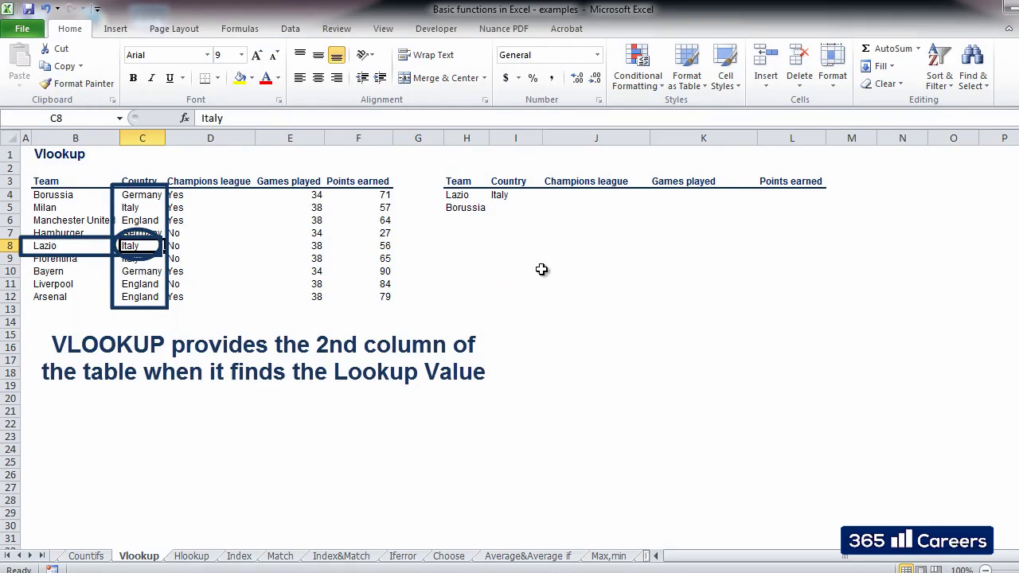
Try to copy the VLOOKUP formula from I4 into I5 for Borussia.
click(514, 196)
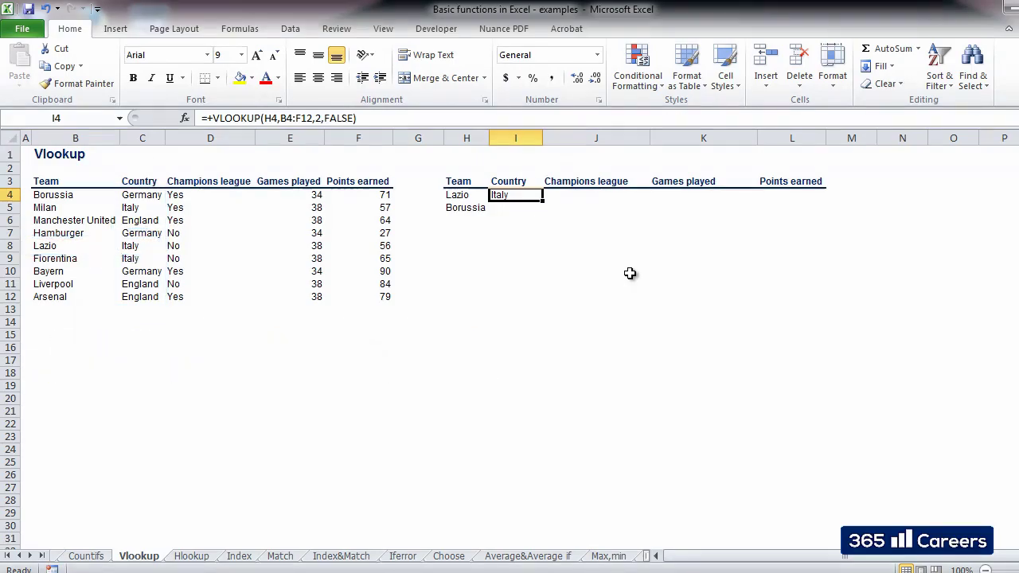
key(ctrl+c)
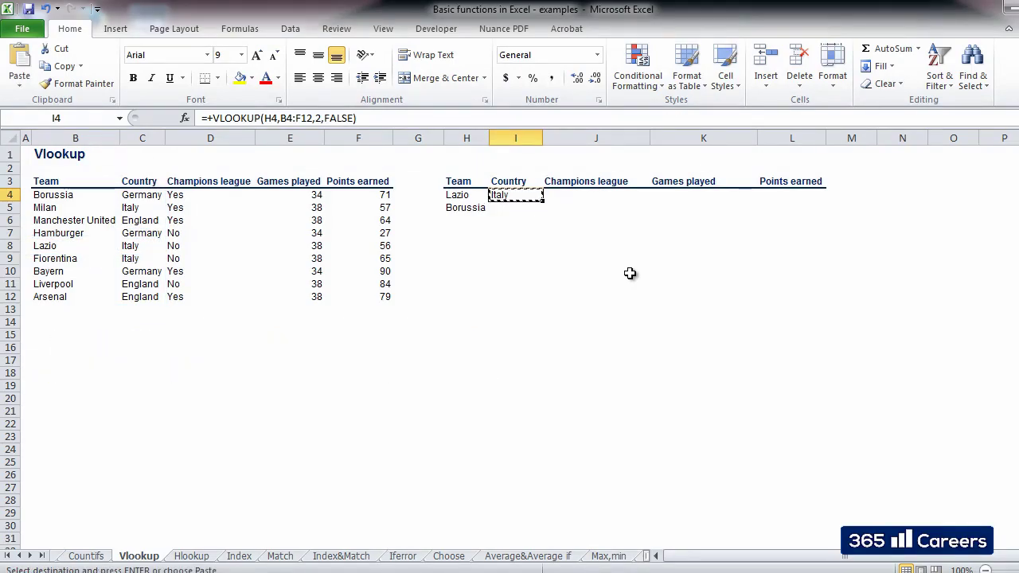
key(Down)
key(ctrl+v)
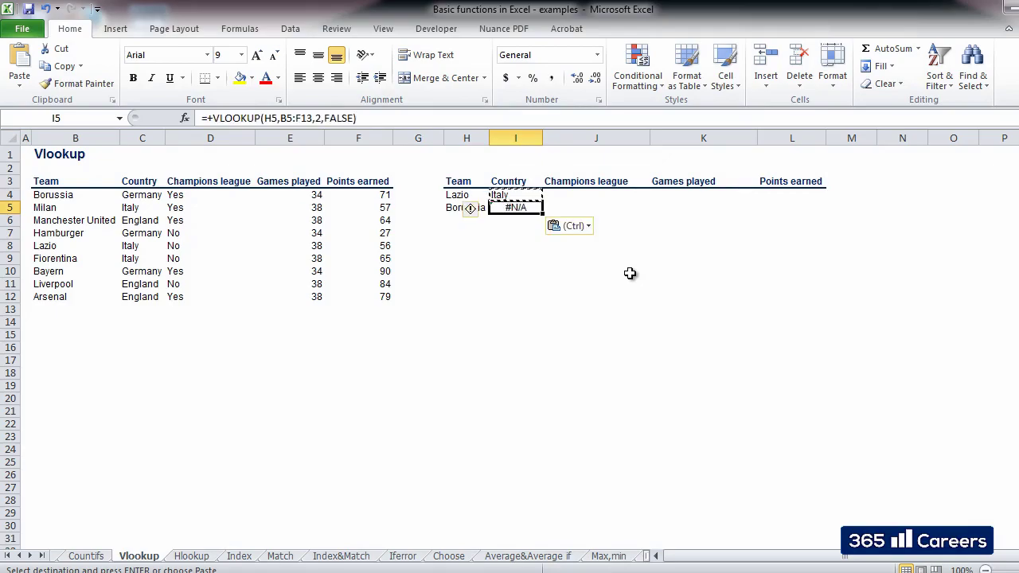
key(Escape)
click(587, 273)
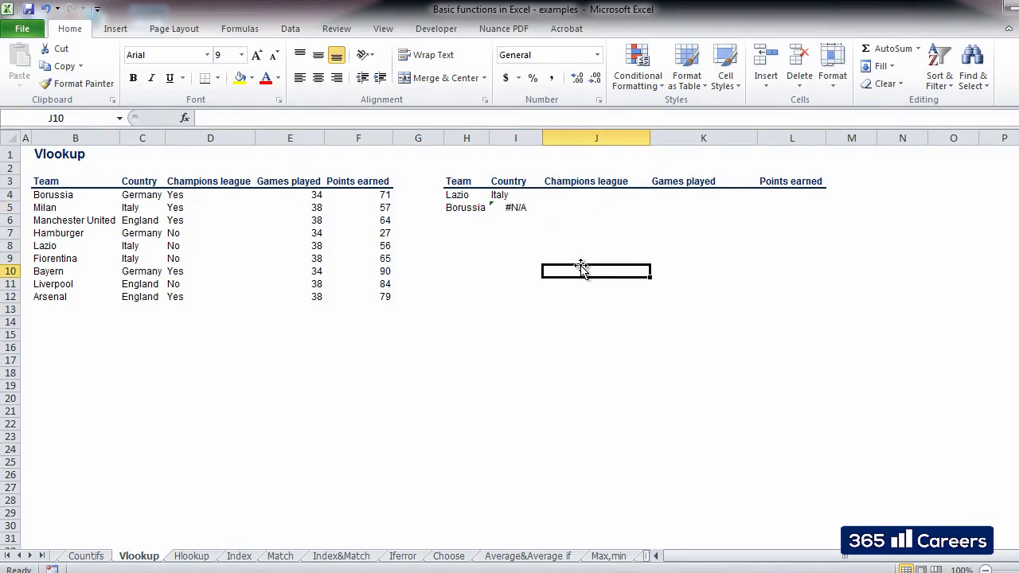
Trace the lookup value Borussia from H5 to its entry in the source table's Team column at B4.
click(523, 210)
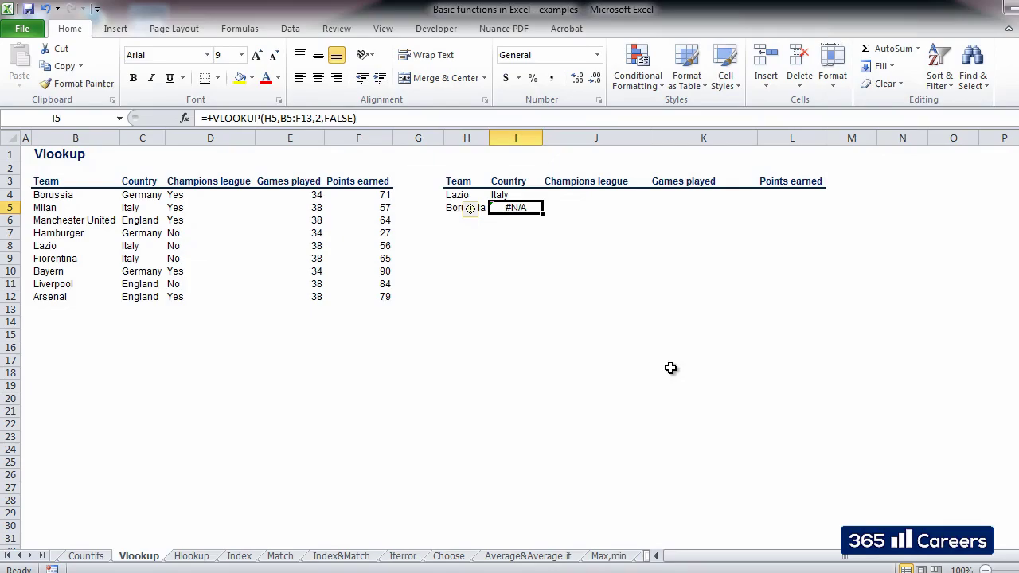
key(Down)
key(Down)
key(Left)
key(Up)
key(Up)
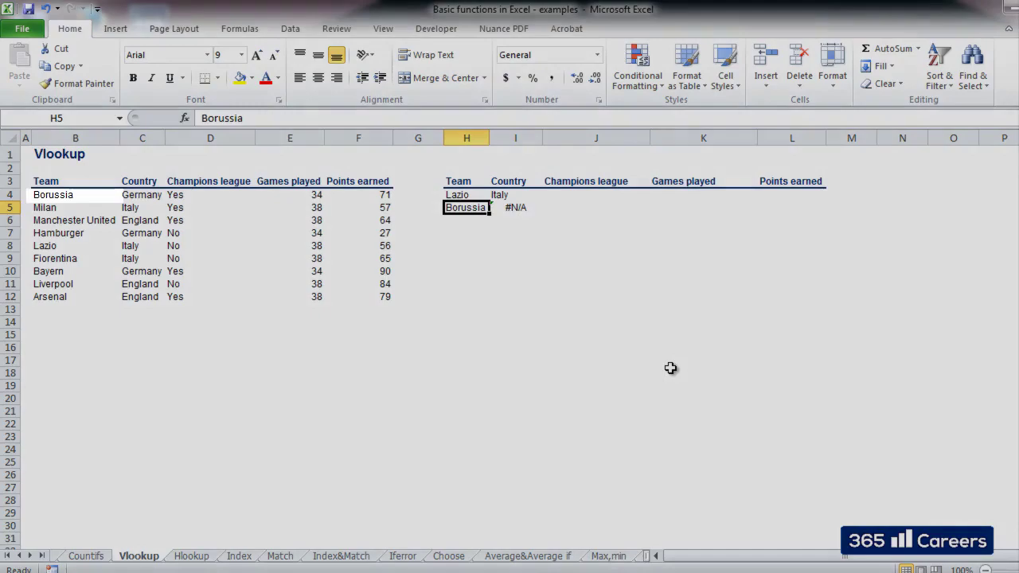
key(Left)
key(Left)
key(Left)
key(Left)
key(Left)
key(Left)
key(Up)
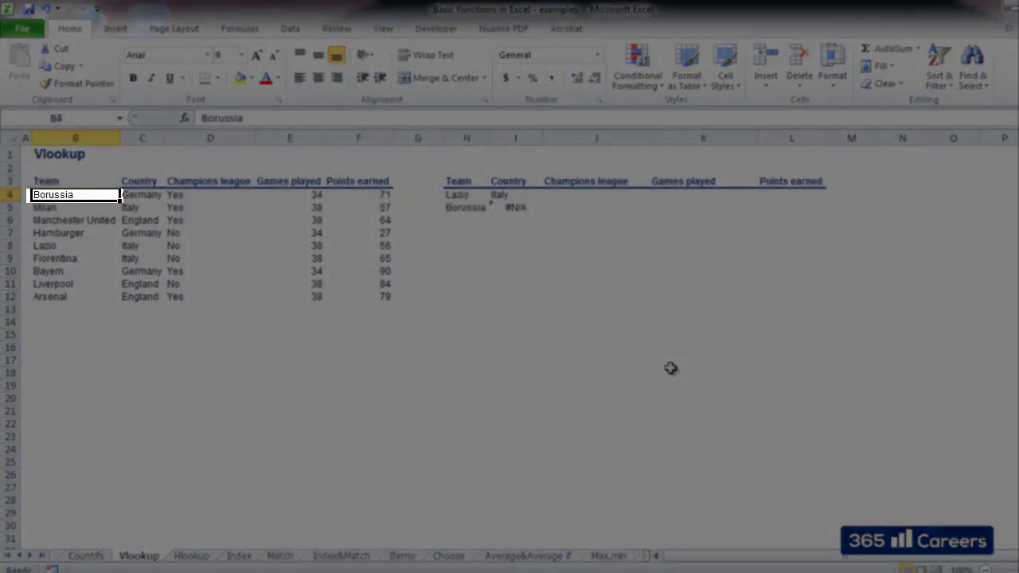
Follow Borussia's source row across to F4 and inspect the table range referenced by the formula in I5.
key(Right)
key(Right)
key(Right)
key(Right)
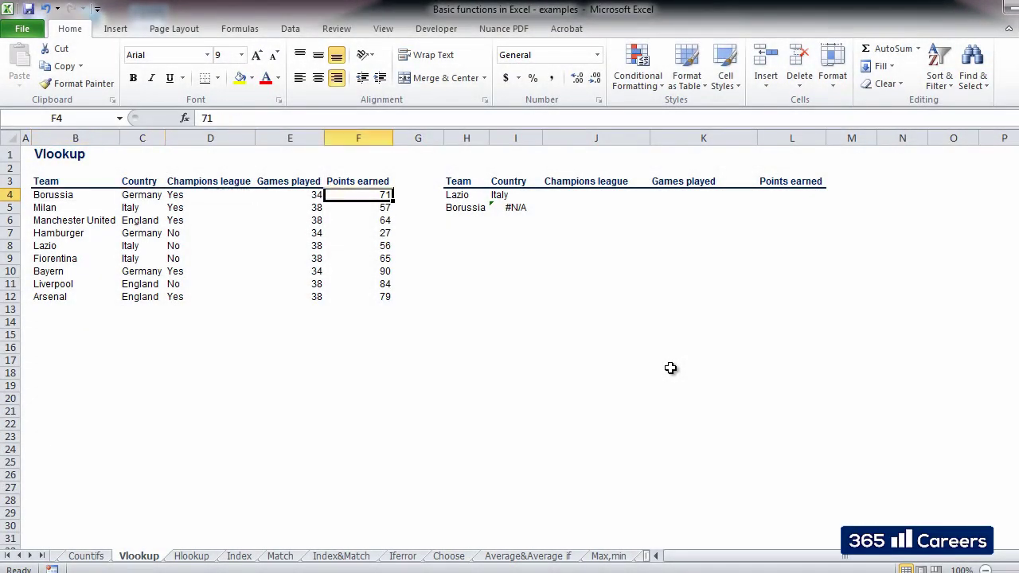
key(Right)
key(Right)
key(Down)
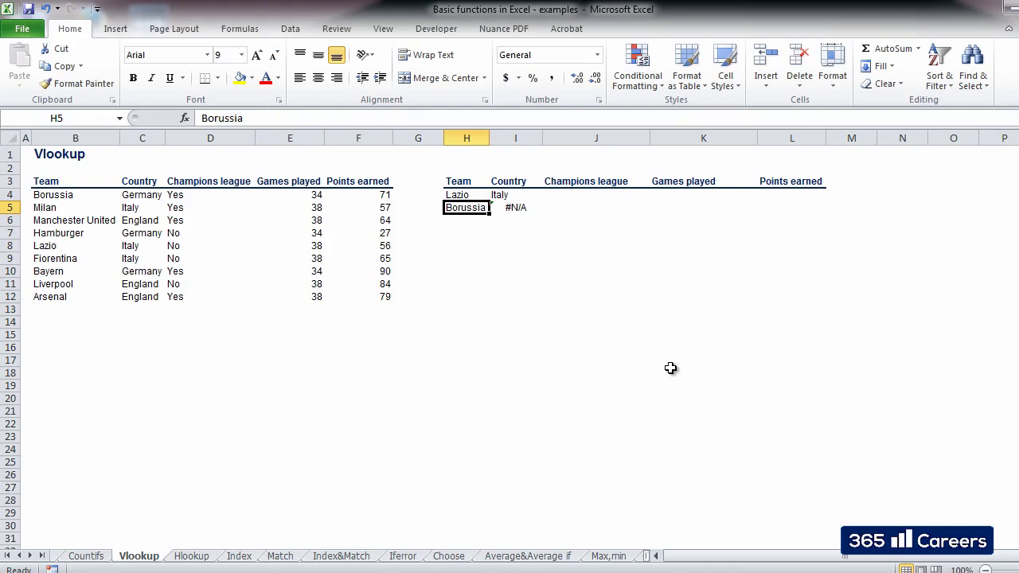
key(Right)
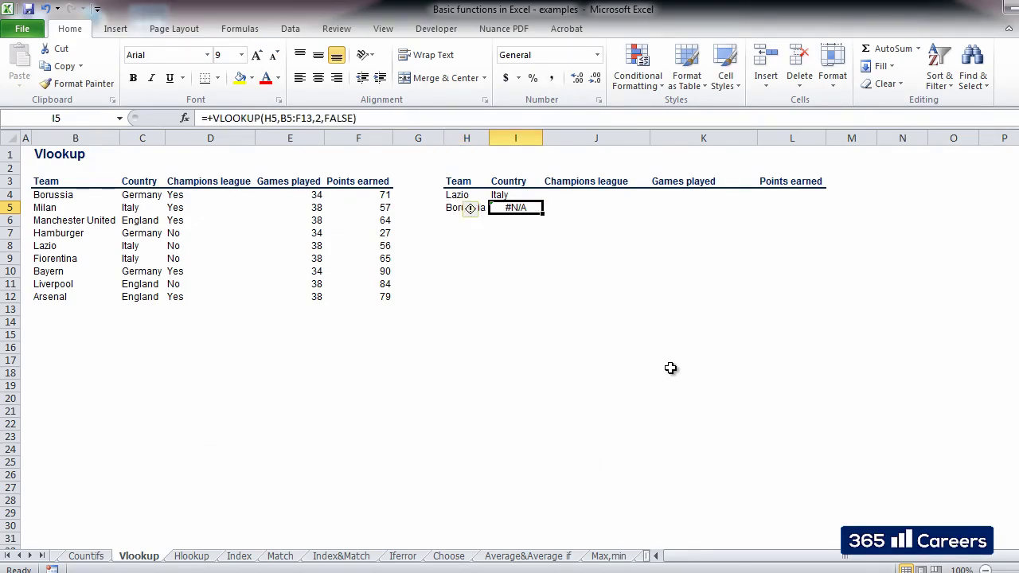
key(F2)
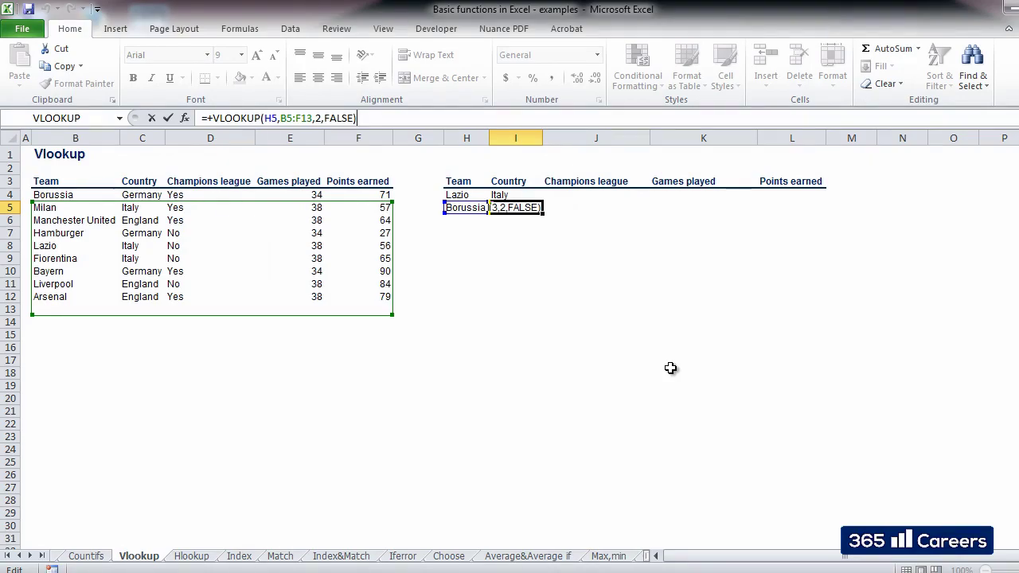
key(Return)
Make the table array in I4's VLOOKUP formula absolute as $B$4:$F$12.
key(Up)
key(F2)
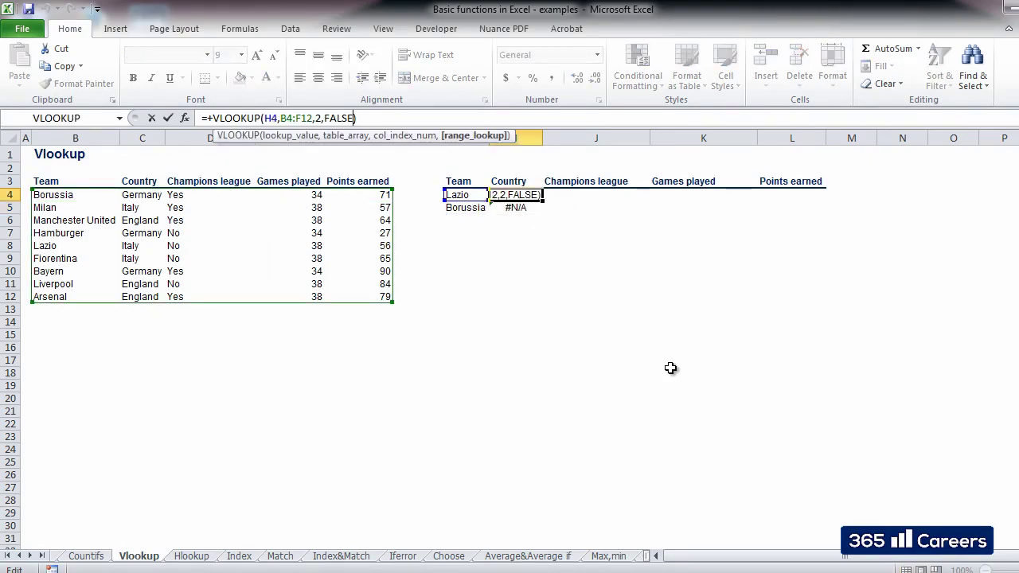
key(Left)
key(Left)
key(Left)
key(Left)
key(Left)
key(Left)
key(Left)
key(Left)
key(Left)
key(Left)
key(Left)
key(Left)
key(F4)
key(Right)
key(Right)
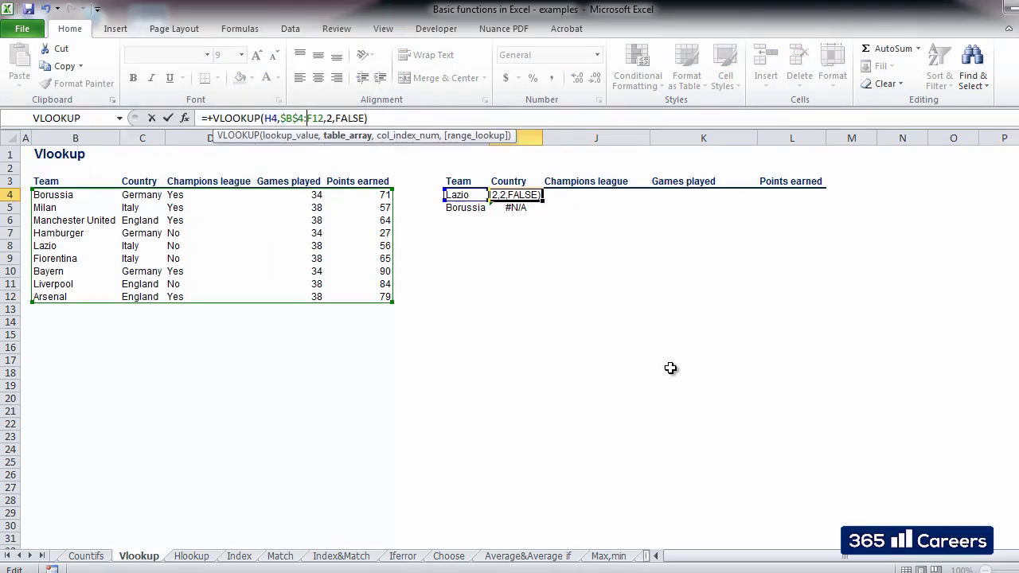
key(F4)
key(ctrl+Return)
Copy the VLOOKUP formula with the fixed table array from I4 into I5 for Borussia.
key(ctrl+c)
key(Down)
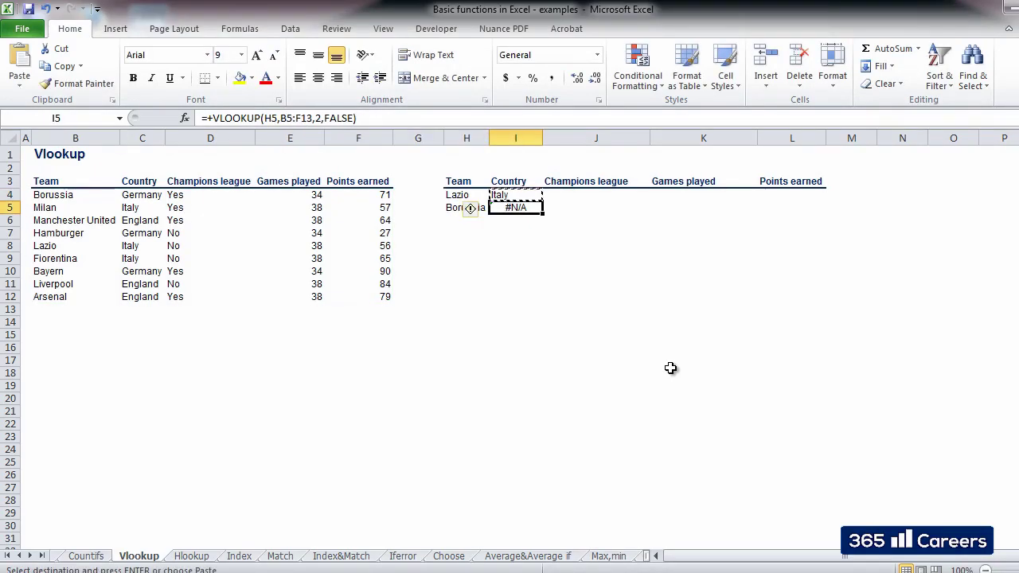
key(ctrl+v)
key(Escape)
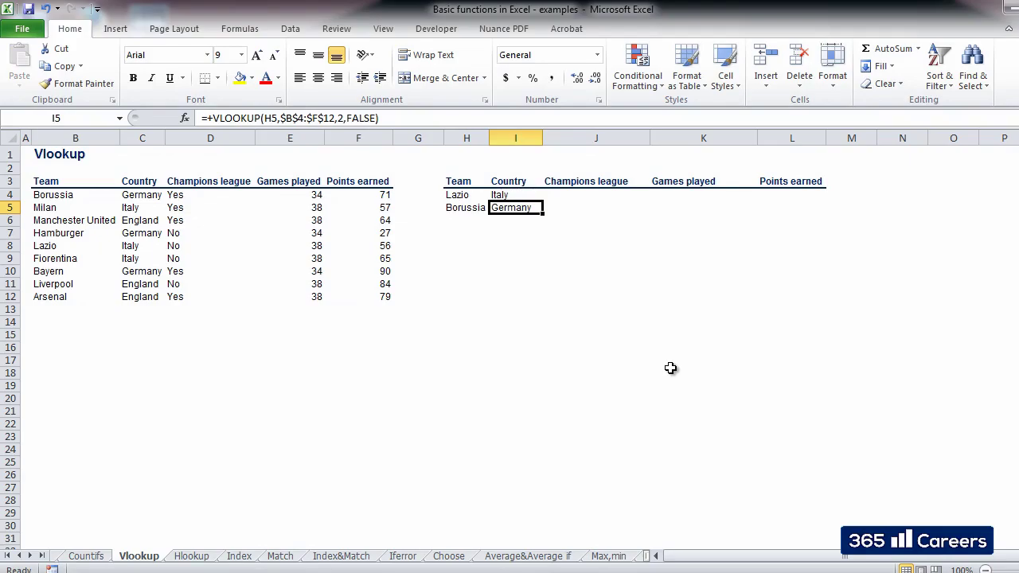
Check Borussia's country in C4 of the source table and return to the Lazio lookup cell H4.
key(Left)
key(Left)
key(Left)
key(Left)
key(Left)
key(Left)
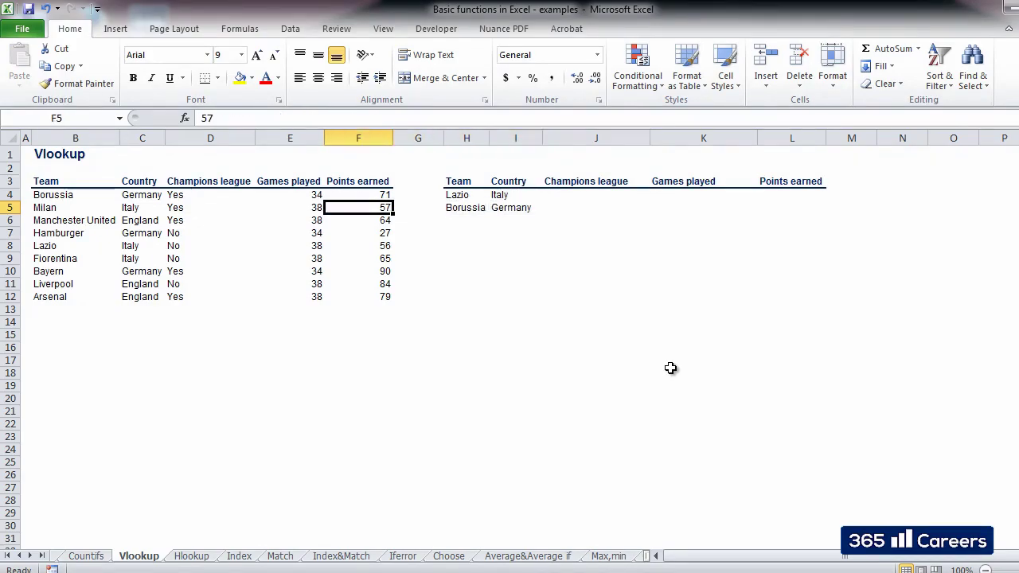
key(Up)
key(Right)
key(Right)
key(Right)
key(Right)
key(Right)
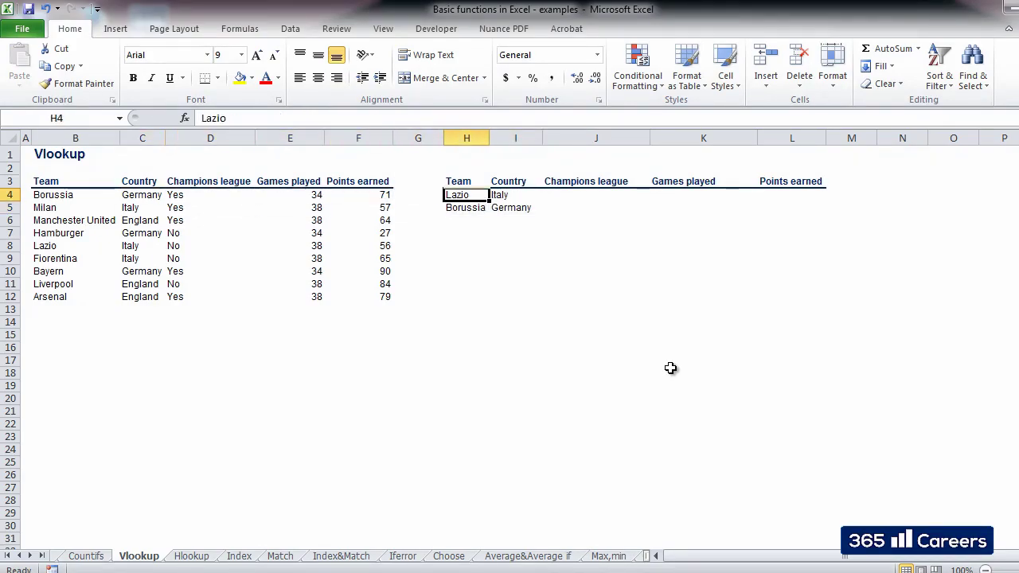
Copy the VLOOKUP formula from I4 into J4 under Champions league.
key(Right)
key(ctrl+c)
key(Right)
key(ctrl+v)
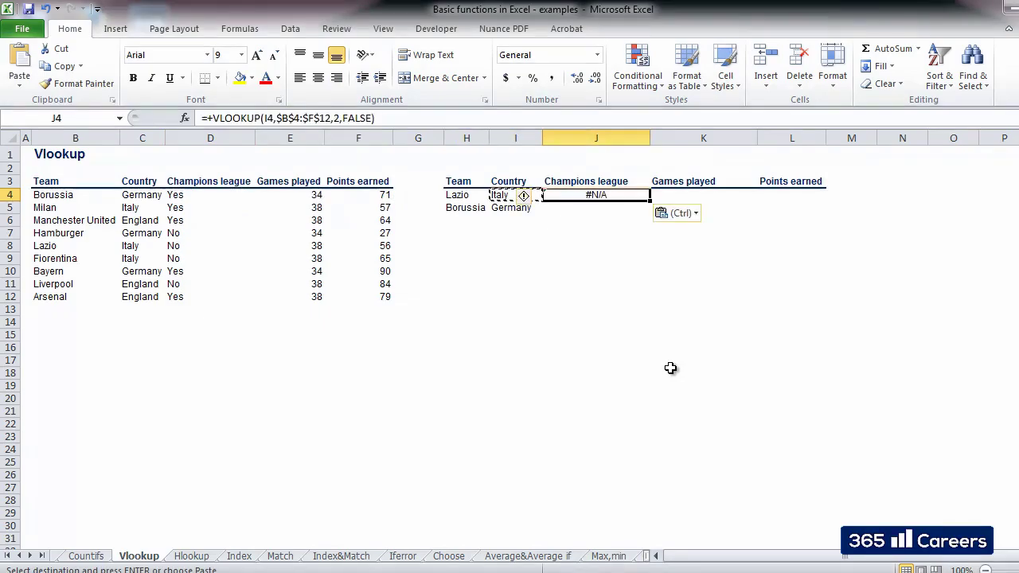
key(Escape)
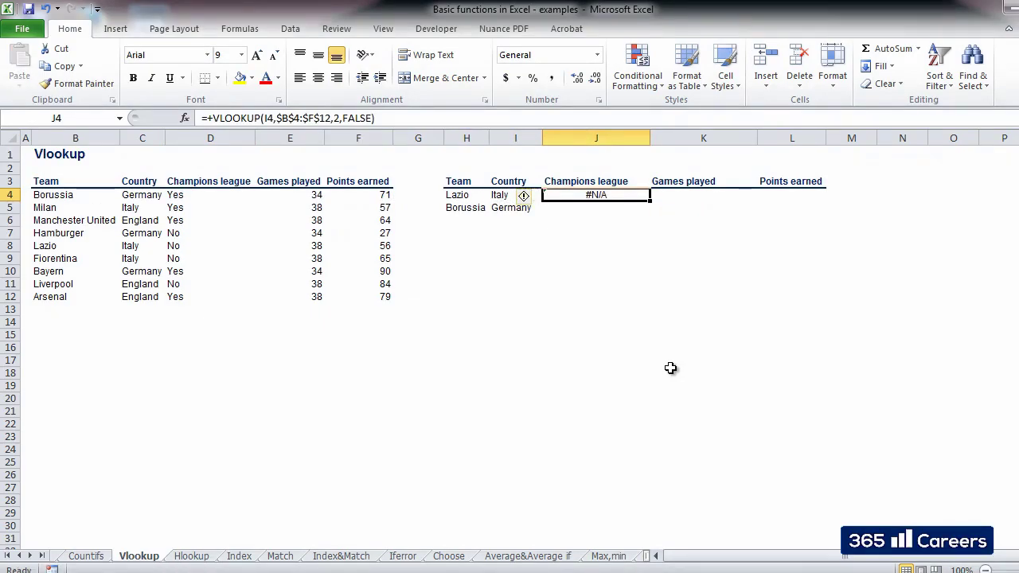
Inspect which cell the copied formula in J4 uses as its lookup value.
key(F2)
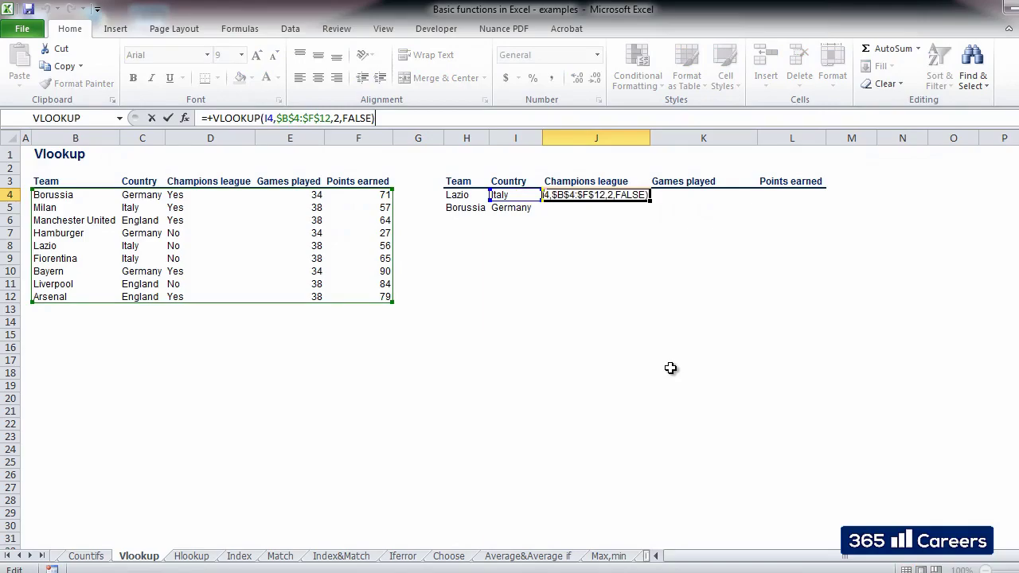
key(Escape)
key(Left)
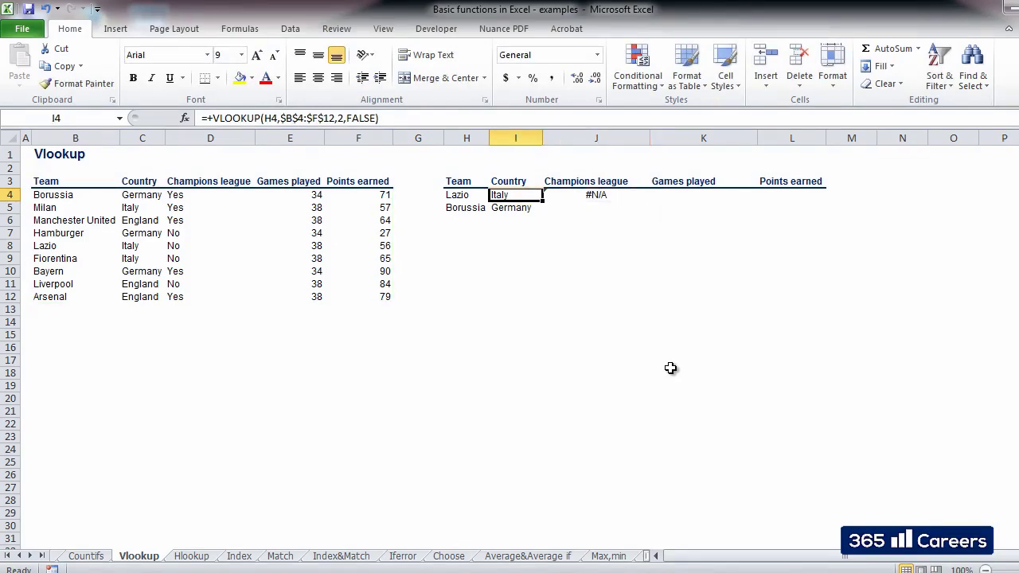
Fix the column of the lookup value in I4's VLOOKUP formula so it reads $H4.
key(F2)
key(Left)
key(Left)
key(Left)
key(Left)
key(Left)
key(Left)
key(Left)
key(Left)
key(Left)
key(Left)
key(Left)
key(Left)
key(Left)
key(Left)
key(Left)
key(Left)
key(Left)
key(Left)
key(Left)
key(Left)
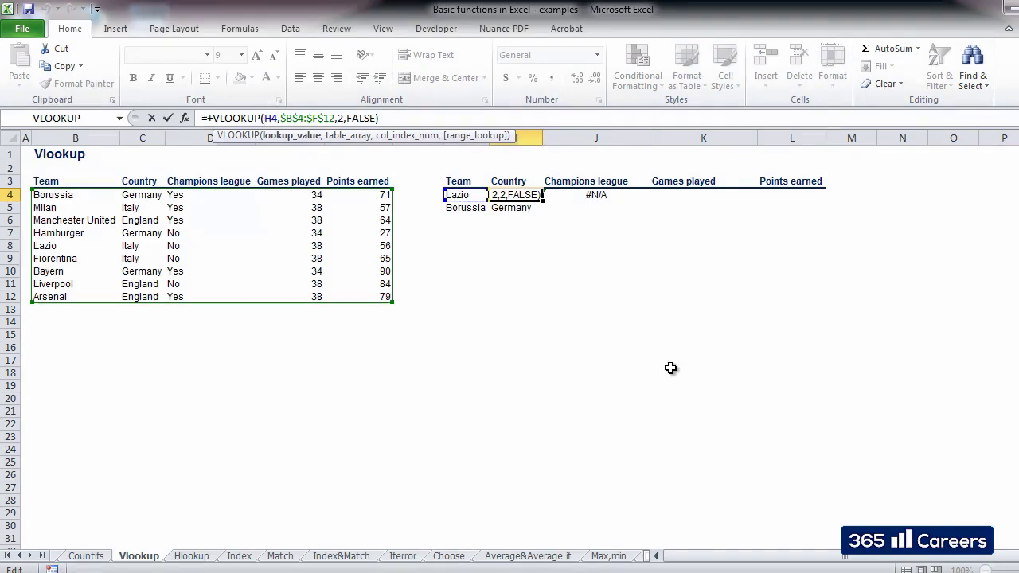
text($)
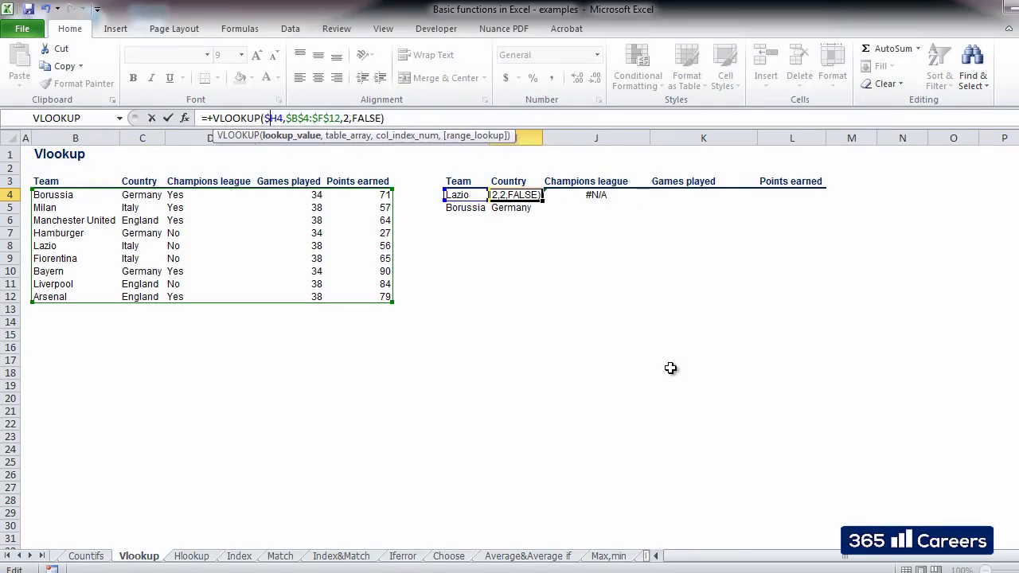
key(Return)
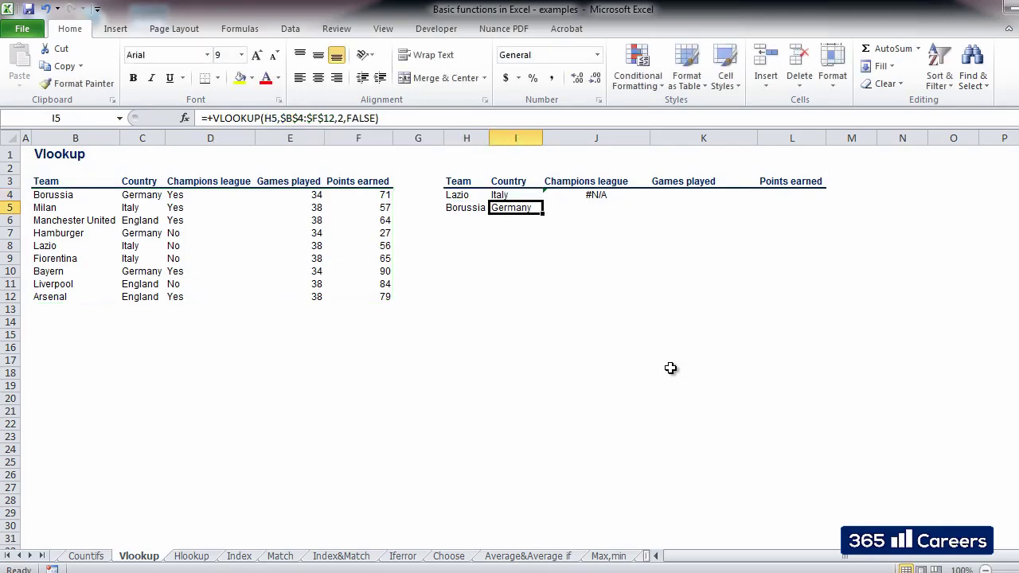
Copy the VLOOKUP formula with the $H4 lookup value from I4 into J4 under Champions league.
key(Up)
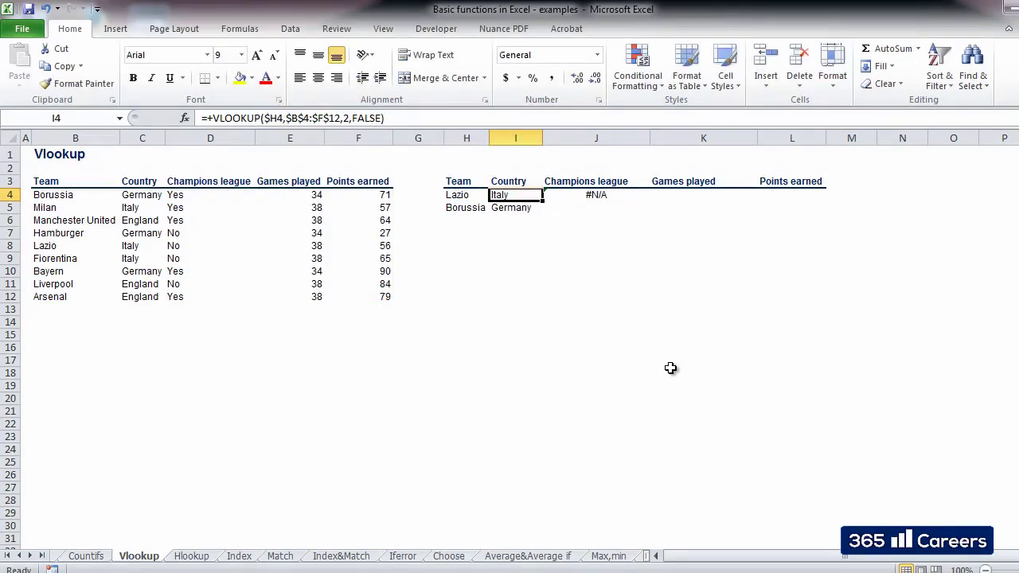
key(ctrl+c)
key(Right)
key(ctrl+v)
key(Escape)
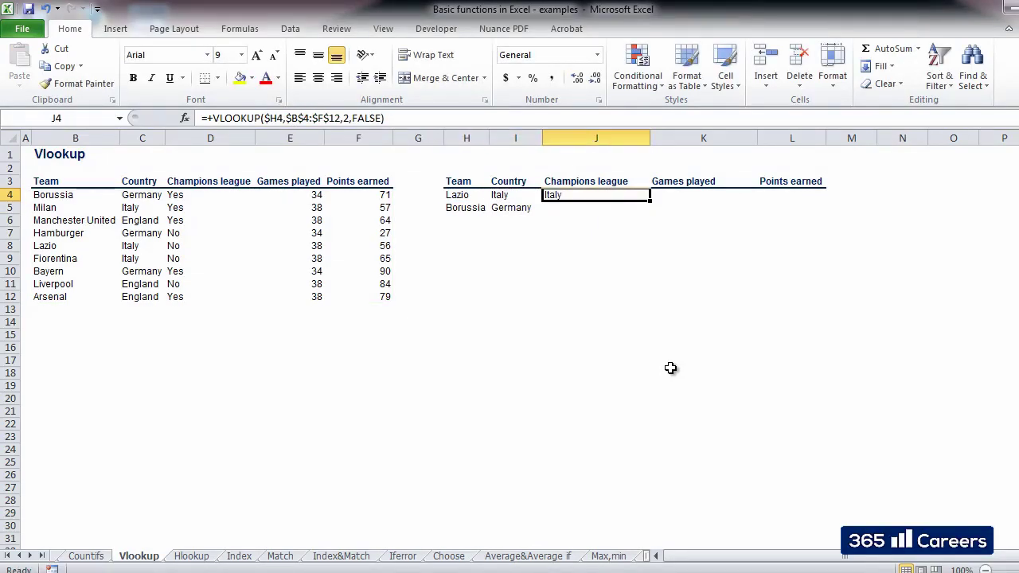
Set the column index number of the VLOOKUP formula in J4 to 3.
key(F2)
key(Escape)
key(F2)
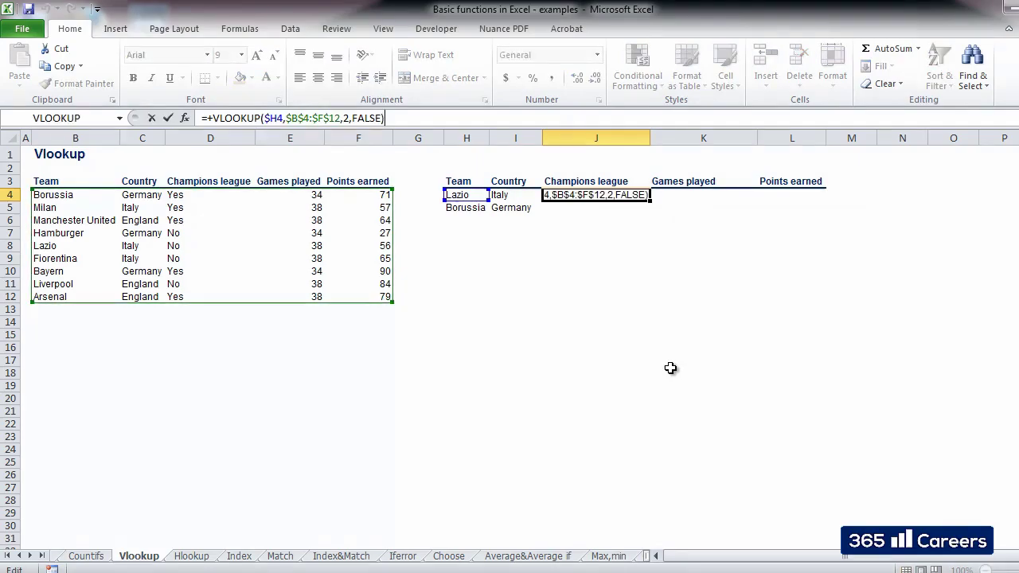
key(Escape)
key(F2)
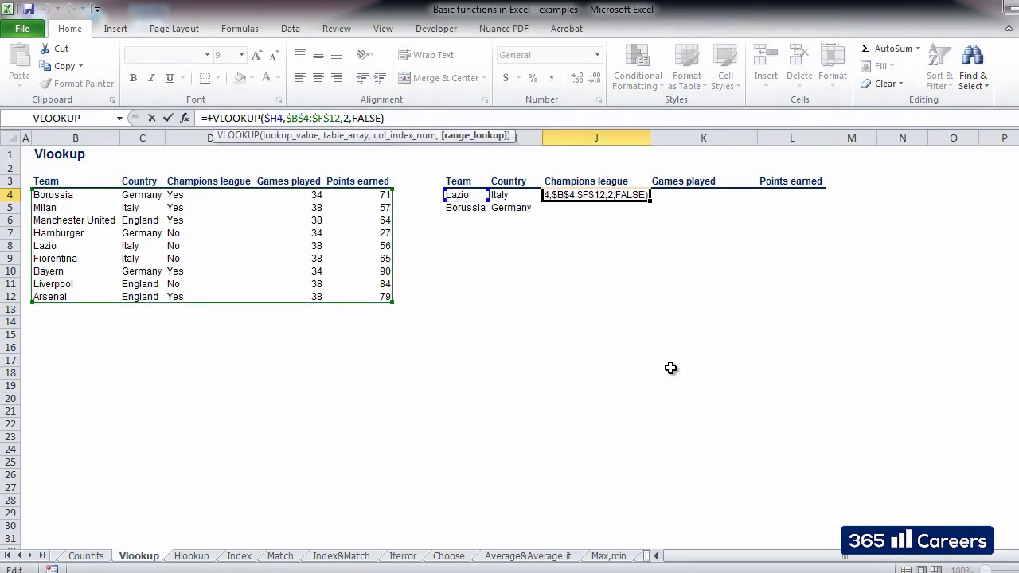
key(Left)
key(Left)
key(Left)
key(BackSpace)
text(3)
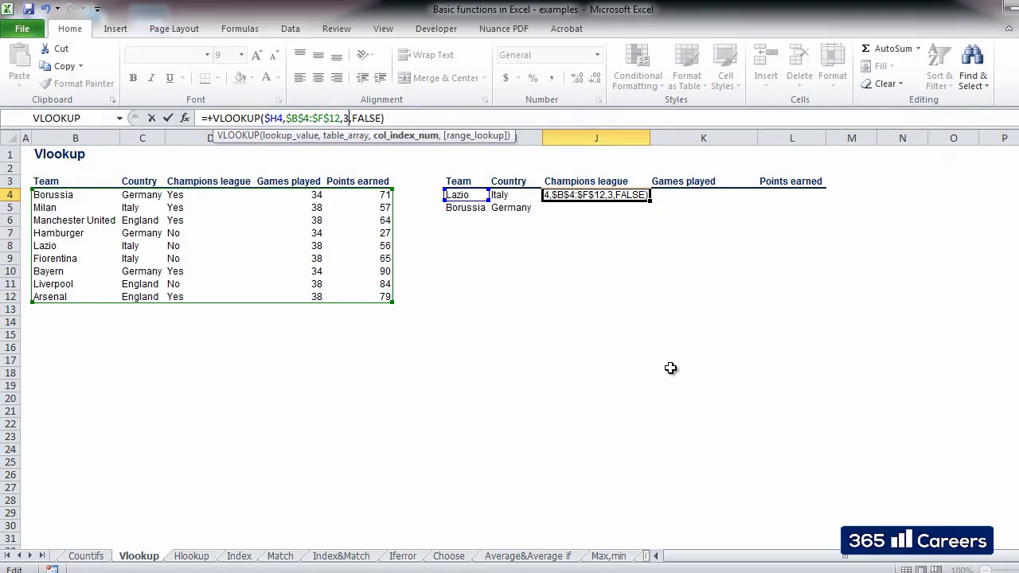
key(Return)
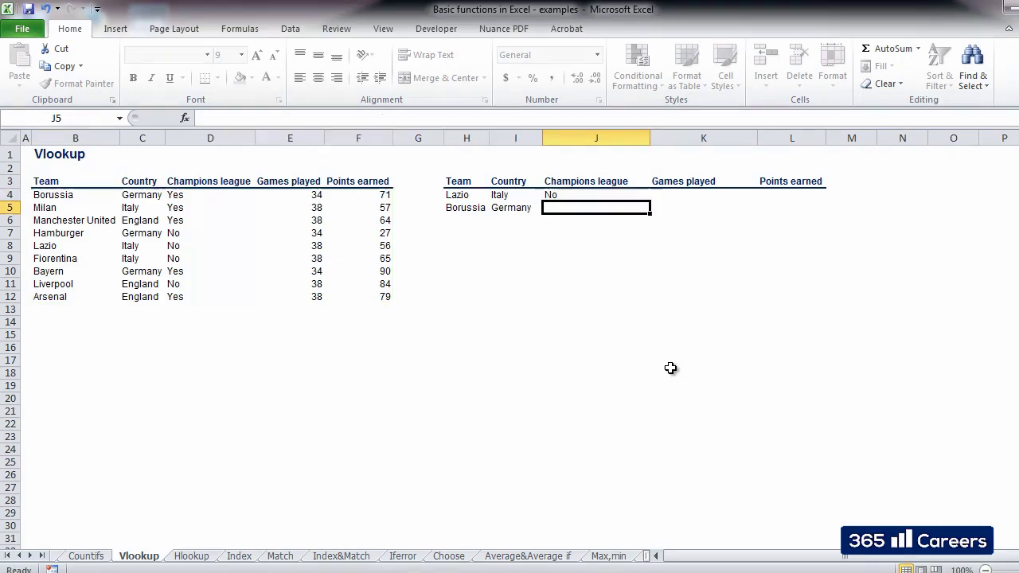
Copy the Champions league formula from J4 into J5 for Borussia.
key(Up)
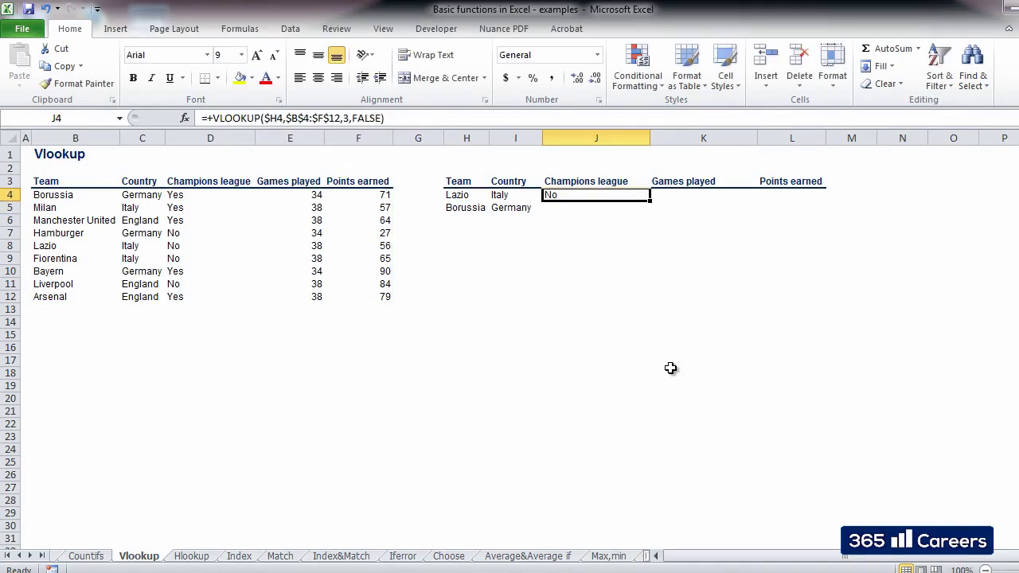
key(ctrl+c)
key(Down)
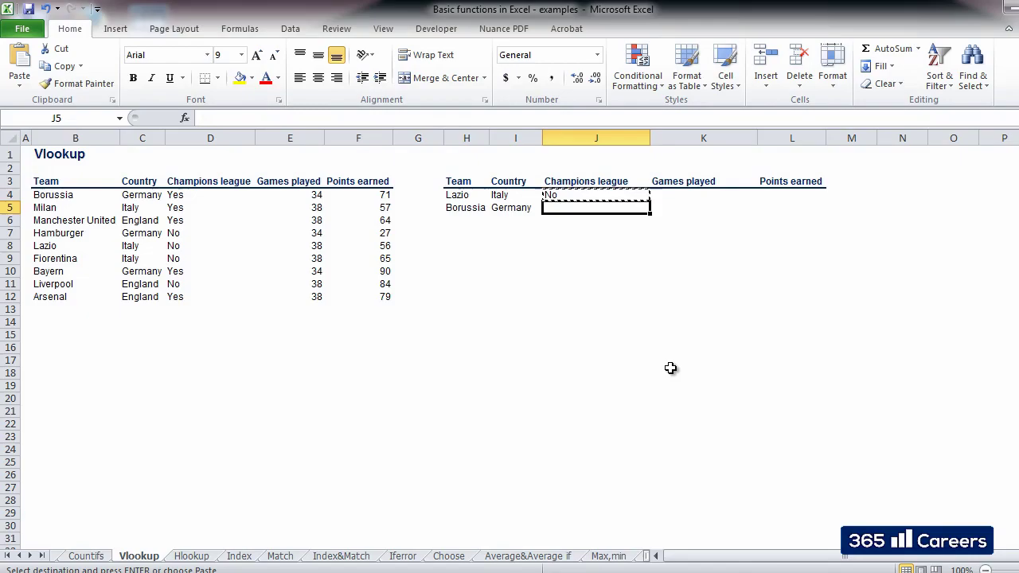
key(ctrl+v)
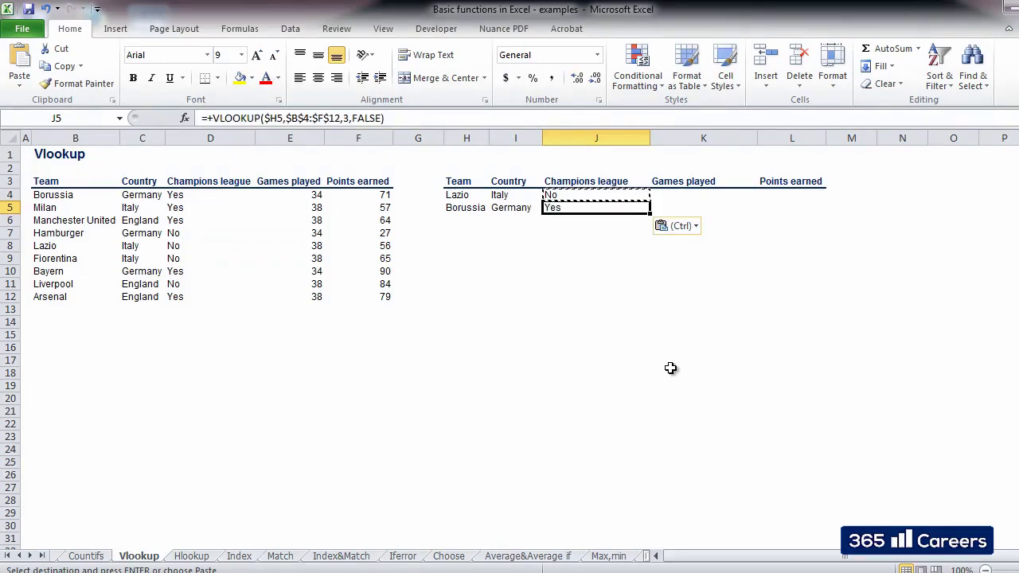
key(Escape)
Check Lazio's Champions league entry in D8 of the source table and return to J4.
key(Up)
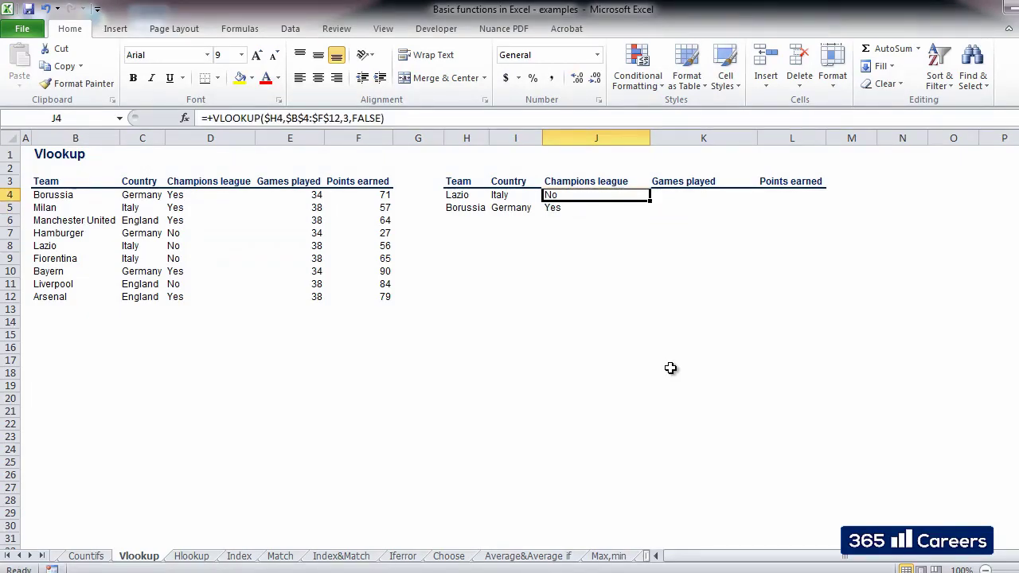
key(Left)
key(Left)
key(Left)
key(Left)
key(Left)
key(Left)
key(Down)
key(Down)
key(Down)
key(Down)
key(Left)
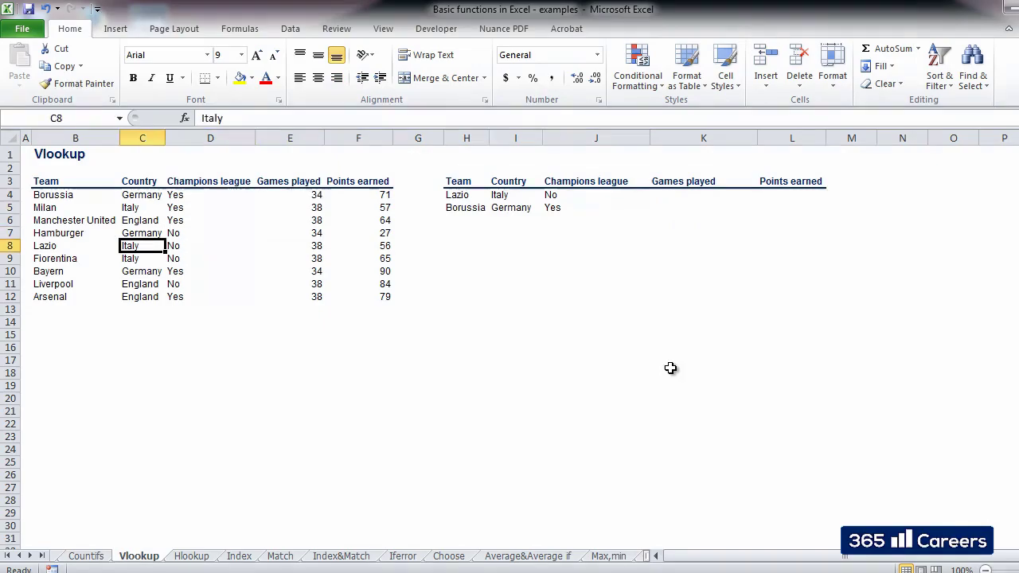
key(Left)
key(Right)
key(Right)
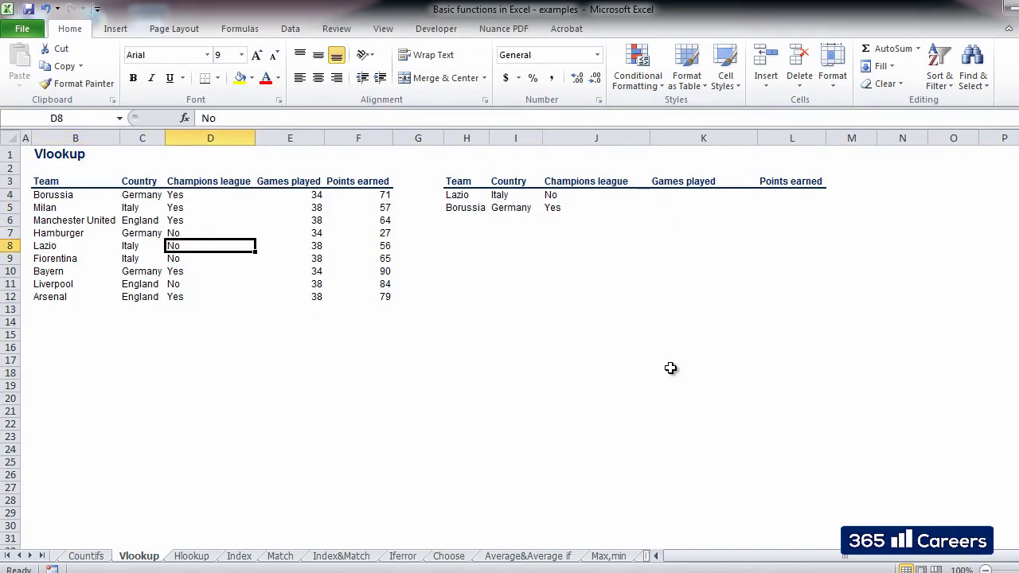
key(Right)
key(Right)
key(Right)
key(Right)
key(Right)
key(Right)
key(Right)
key(Up)
key(Left)
key(Up)
key(Up)
key(Up)
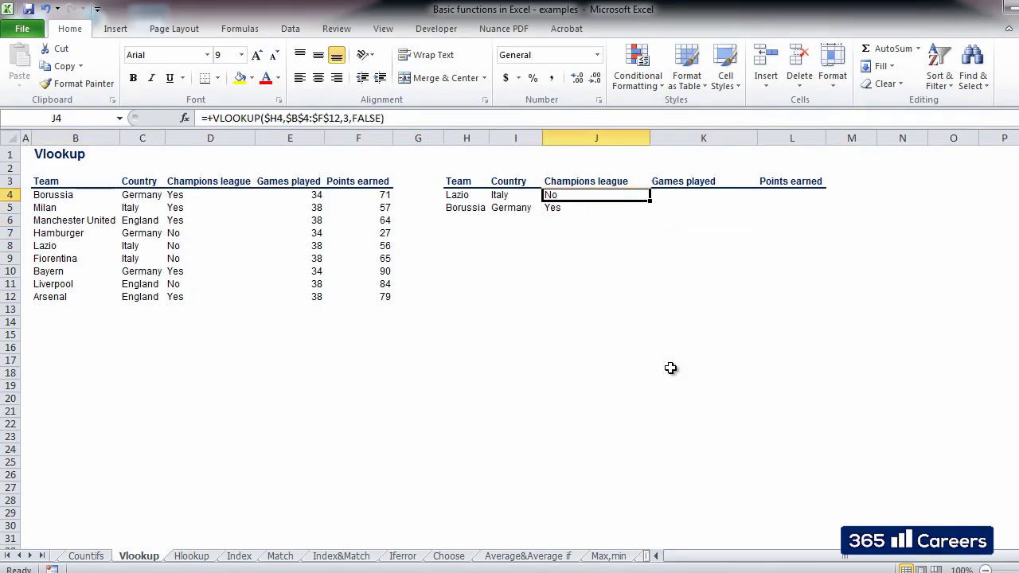
Copy the formula from J4 into K4 under Games played and set its column index number to 4.
key(ctrl+c)
key(Right)
key(ctrl+v)
key(F2)
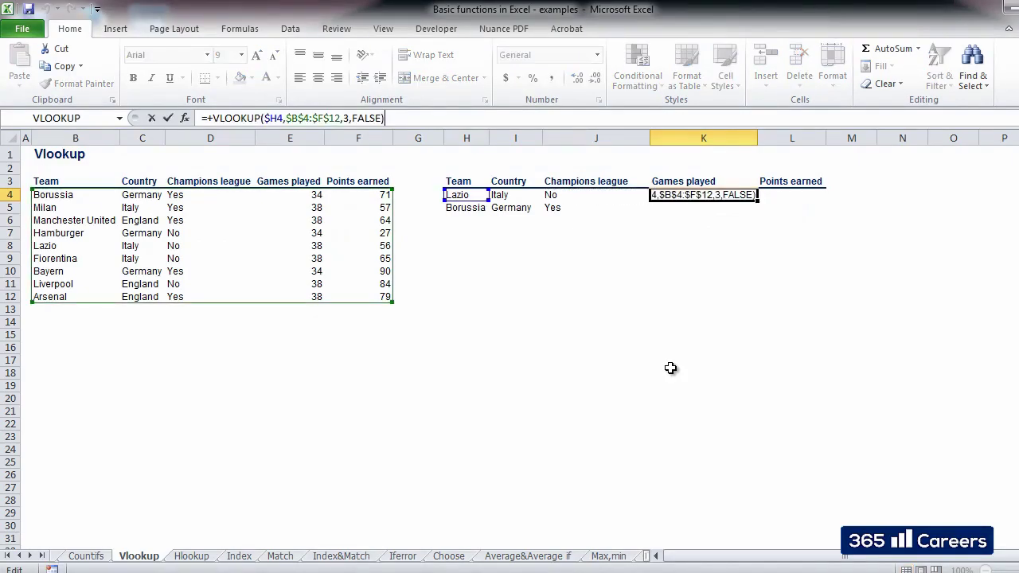
key(Left)
key(Left)
key(Left)
key(Left)
key(Left)
key(Left)
key(Left)
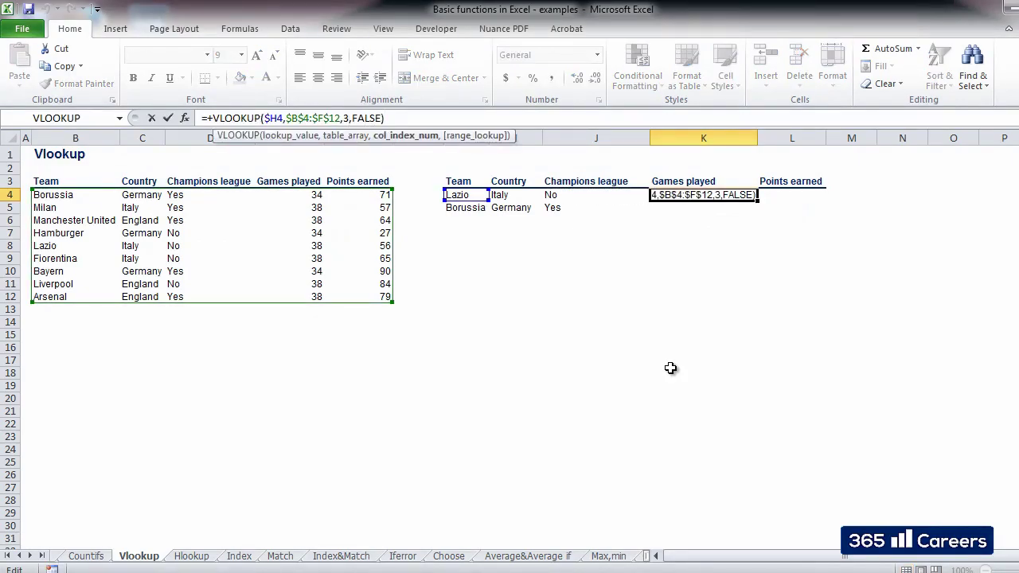
key(BackSpace)
text(4)
key(Return)
Copy the Games played formula from K4 into K5 for Borussia and check its references.
key(Up)
key(ctrl+c)
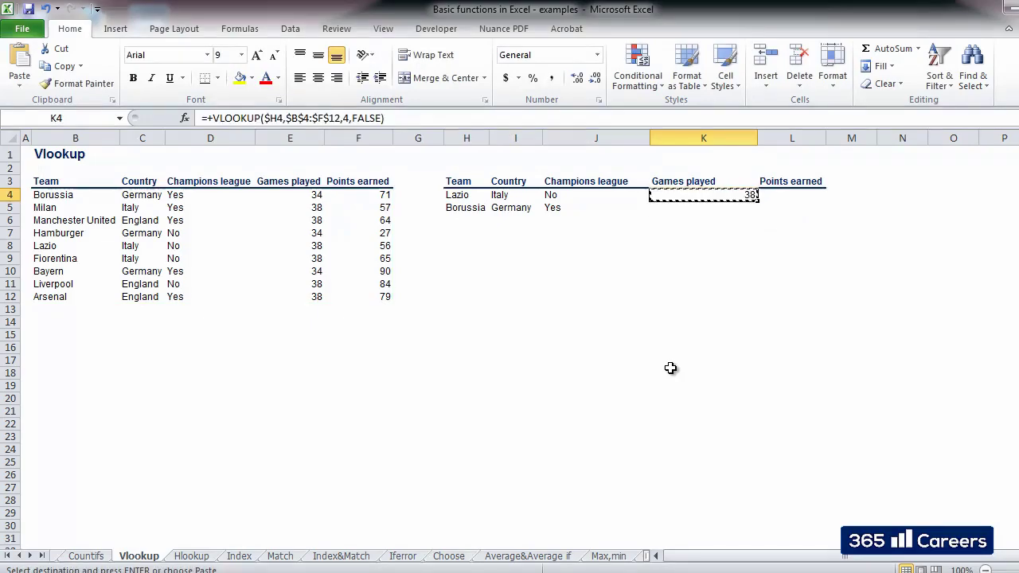
key(Down)
key(ctrl+v)
key(F2)
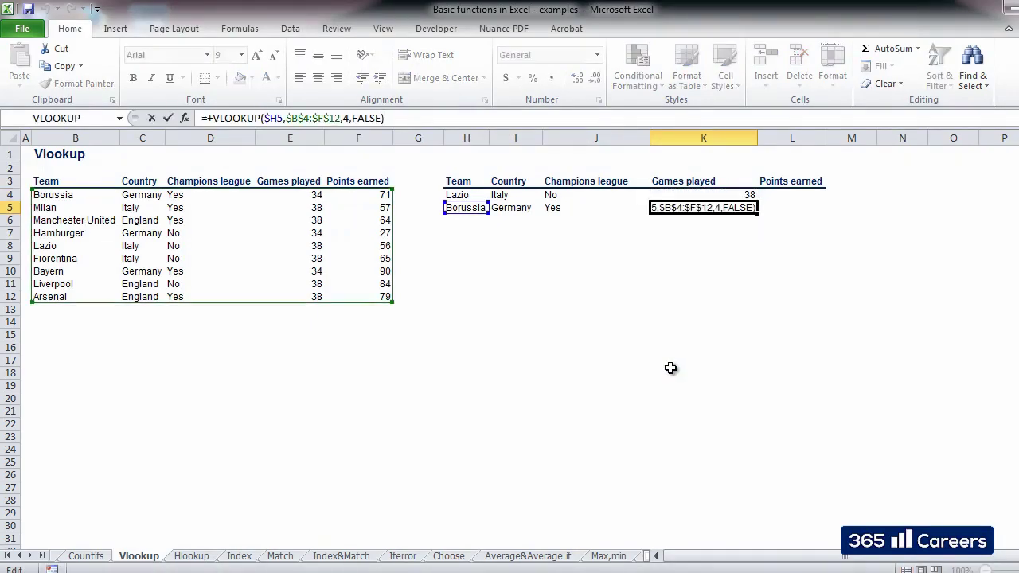
key(ctrl+Return)
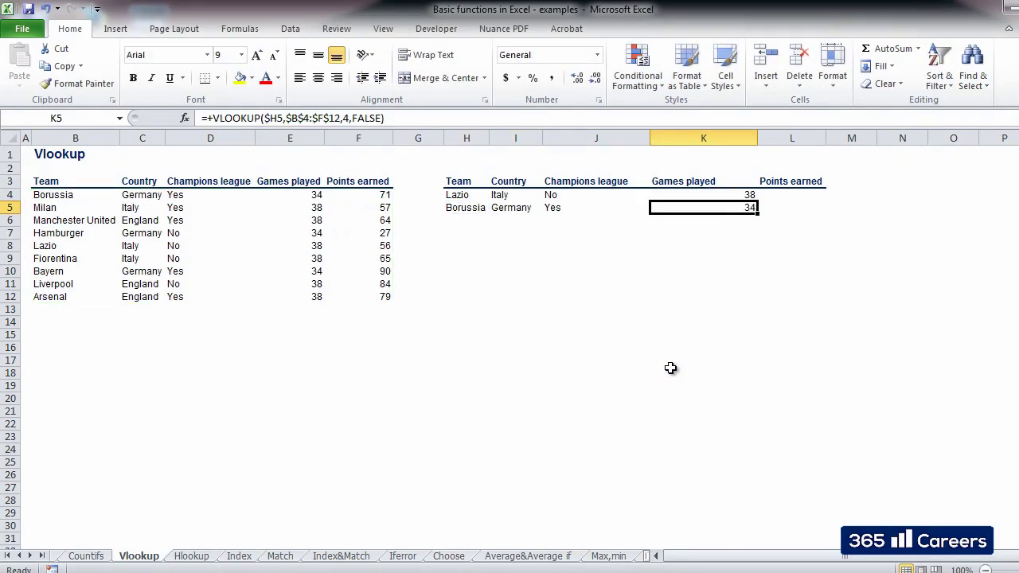
Copy the formula from K4 into L4 under Points earned and set its column index number to 5.
key(Up)
key(ctrl+c)
key(Right)
key(ctrl+v)
key(F2)
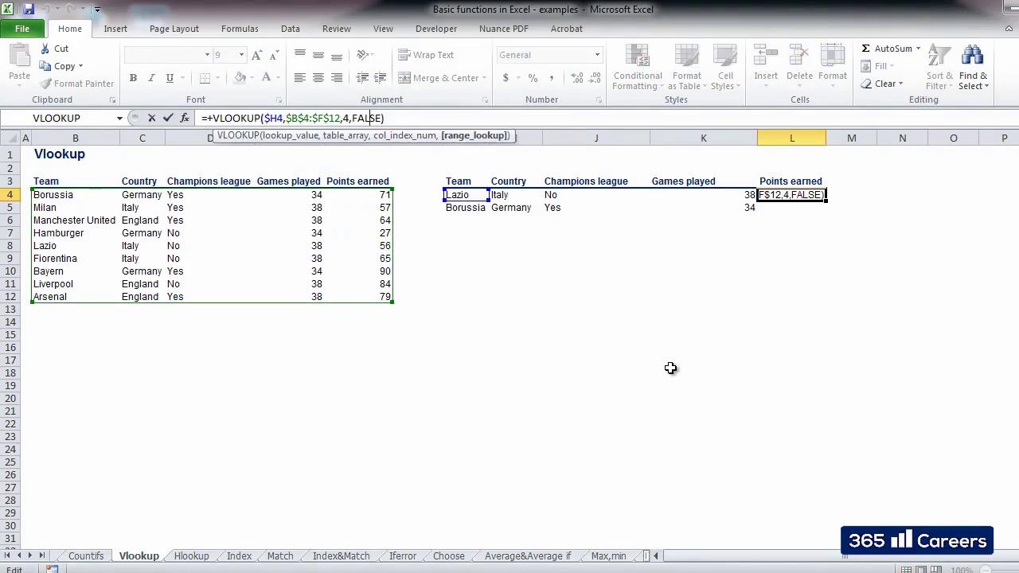
key(Left)
key(Left)
key(Left)
key(Left)
key(Left)
key(BackSpace)
text(5)
key(ctrl+Return)
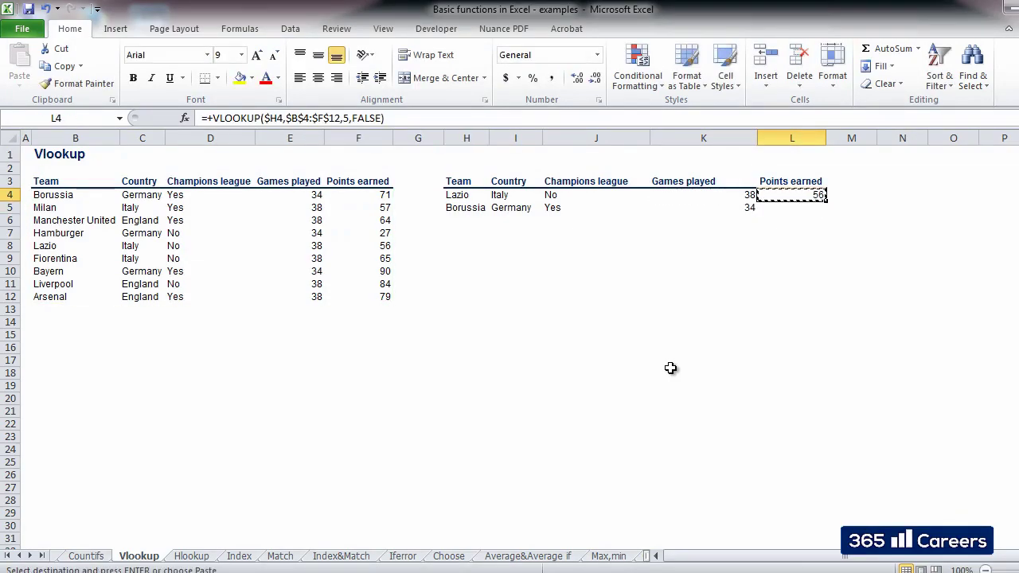
Copy the Points earned formula from L4 into L5 for Borussia.
key(Down)
key(ctrl+v)
key(Escape)
Switch to the Hlookup sheet and make Milan's Country cell I4 the active cell.
key(ctrl+Page_Down)
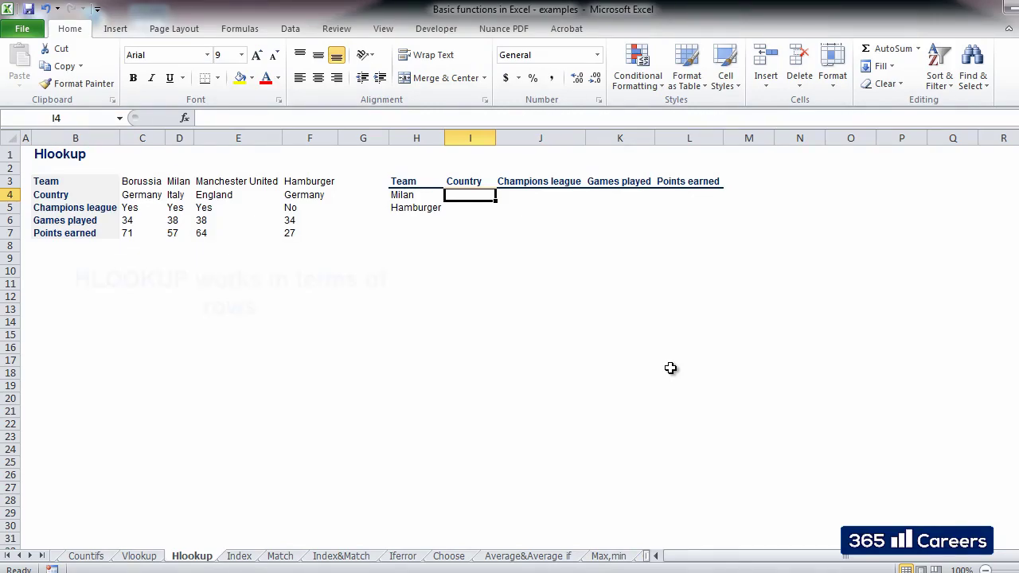
key(Left)
key(Left)
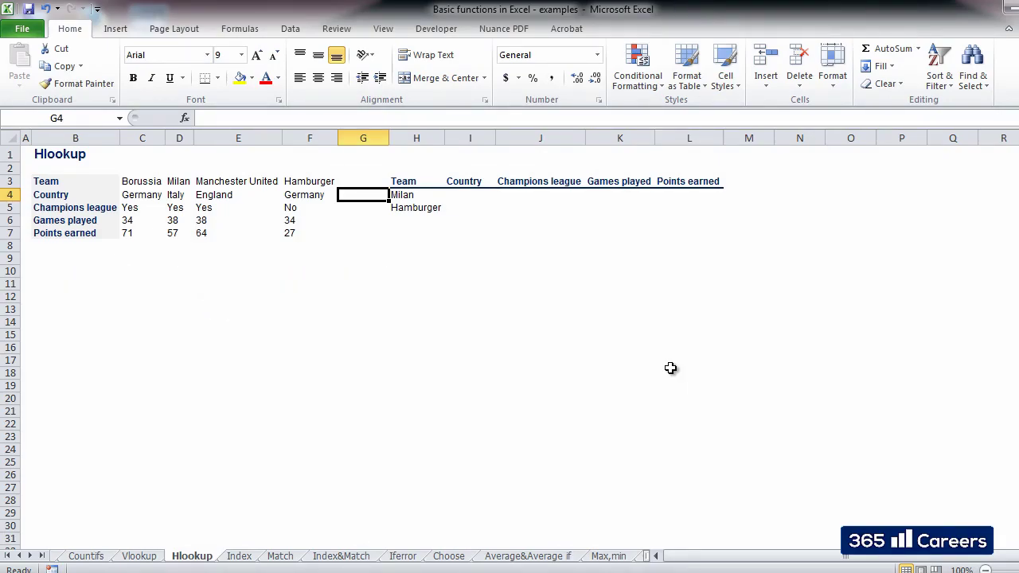
key(Right)
key(Right)
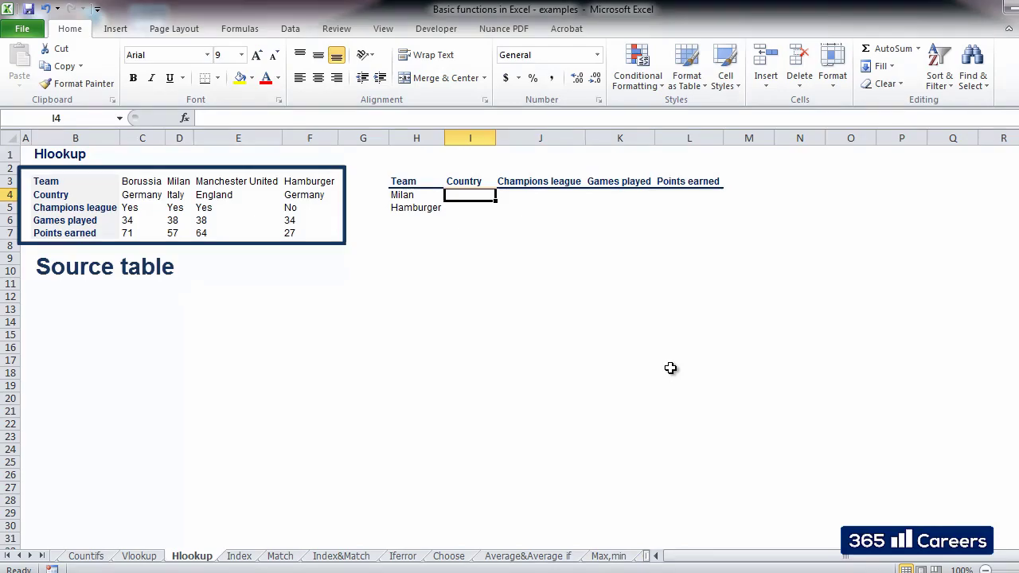
Examine the horizontal source table and the empty lookup table H3:L5, and return to I4.
key(Left)
key(Left)
key(Left)
key(Up)
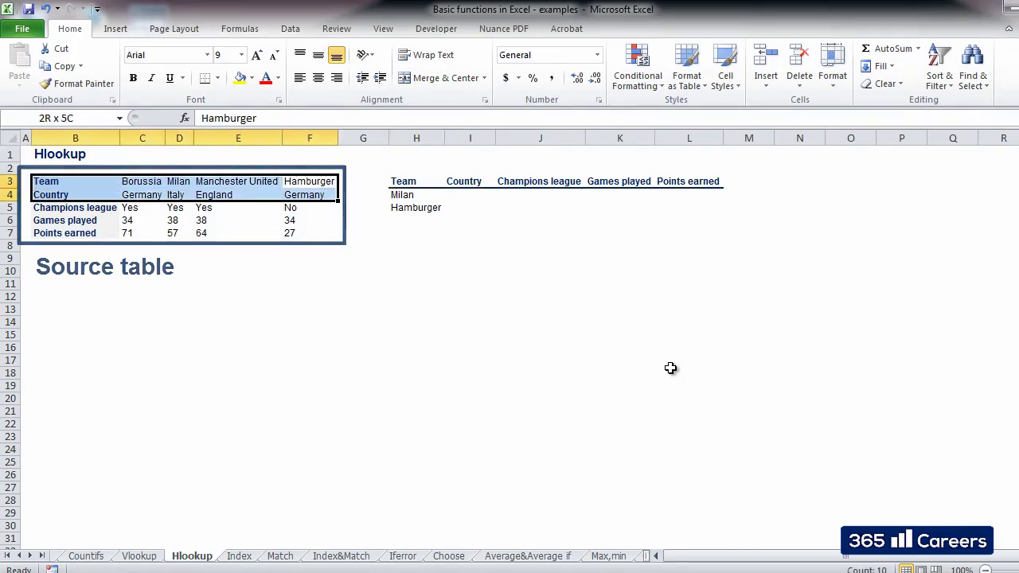
key(Right)
key(Right)
key(ctrl+shift+Right)
key(shift+Down)
key(shift+Down)
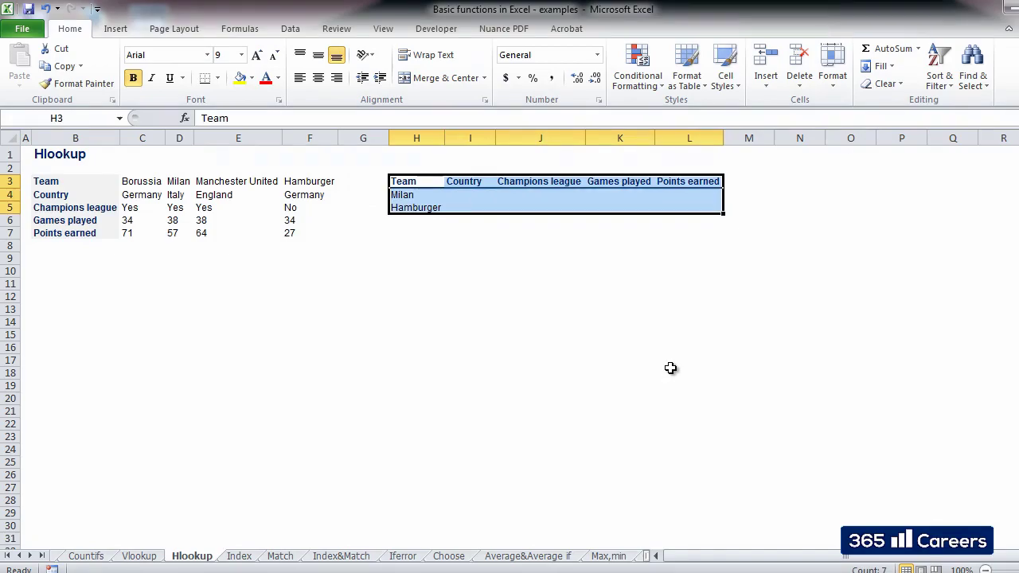
key(Right)
key(Down)
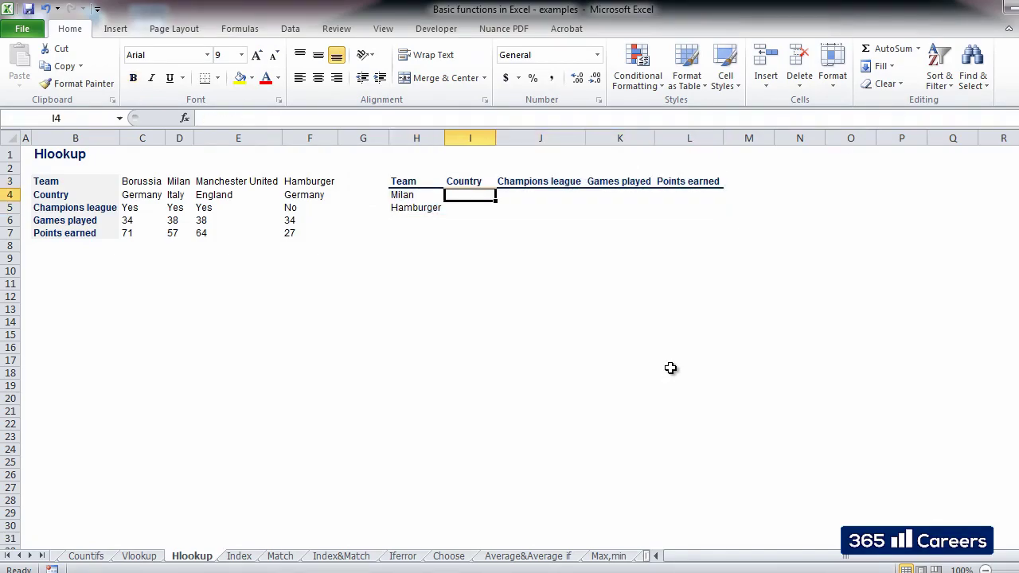
Start an HLOOKUP formula in Milan's Country cell I4 with $H4 as the column-locked lookup value.
text(+HLO)
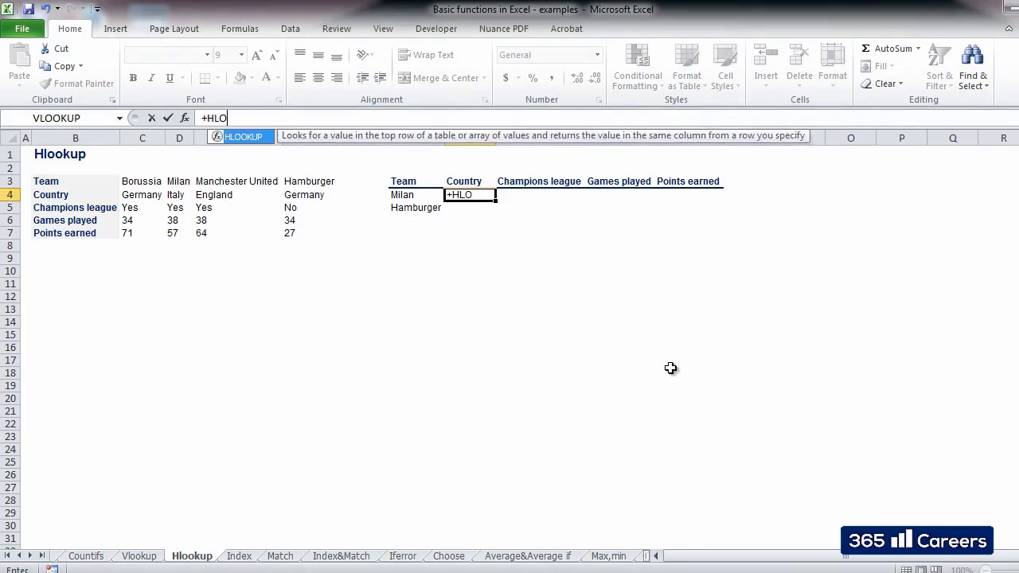
text(OKUP()
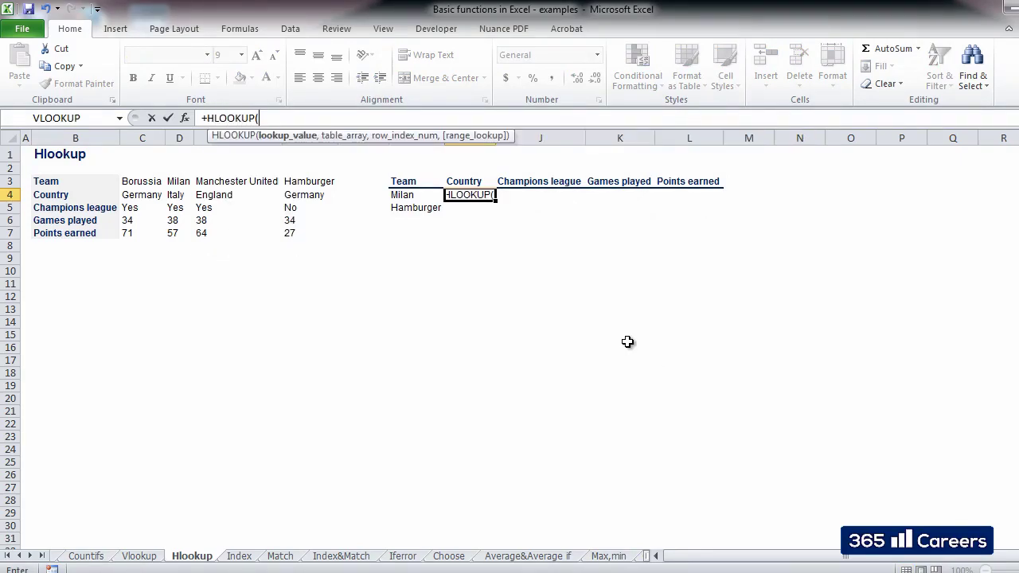
click(424, 196)
click(306, 117)
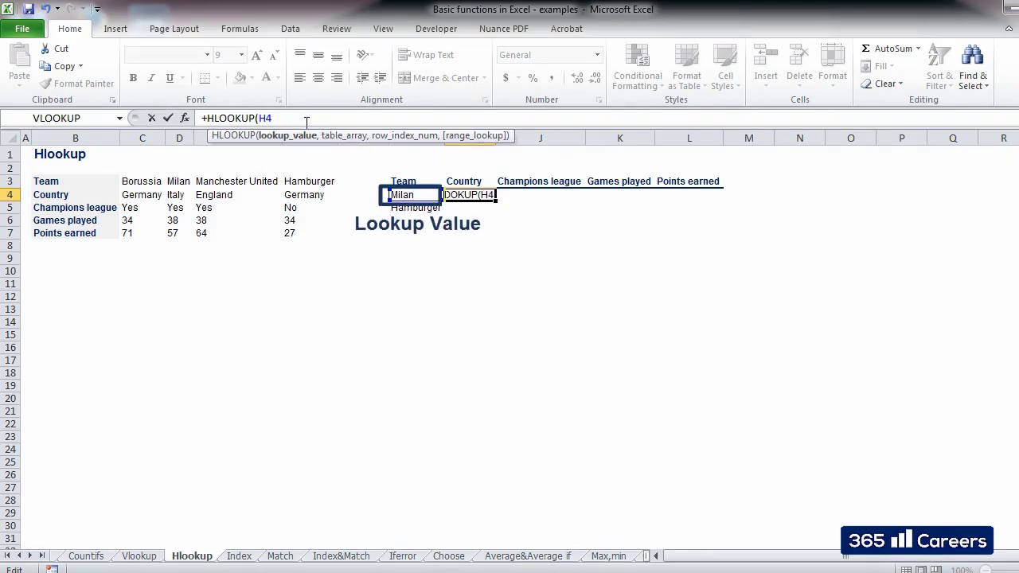
key(F4)
key(F4)
key(F4)
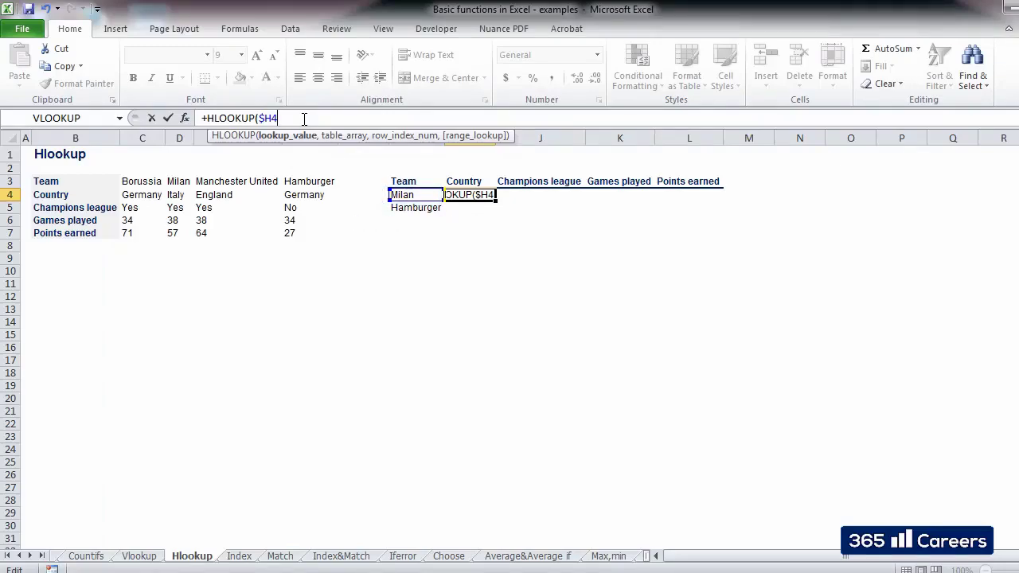
text(,)
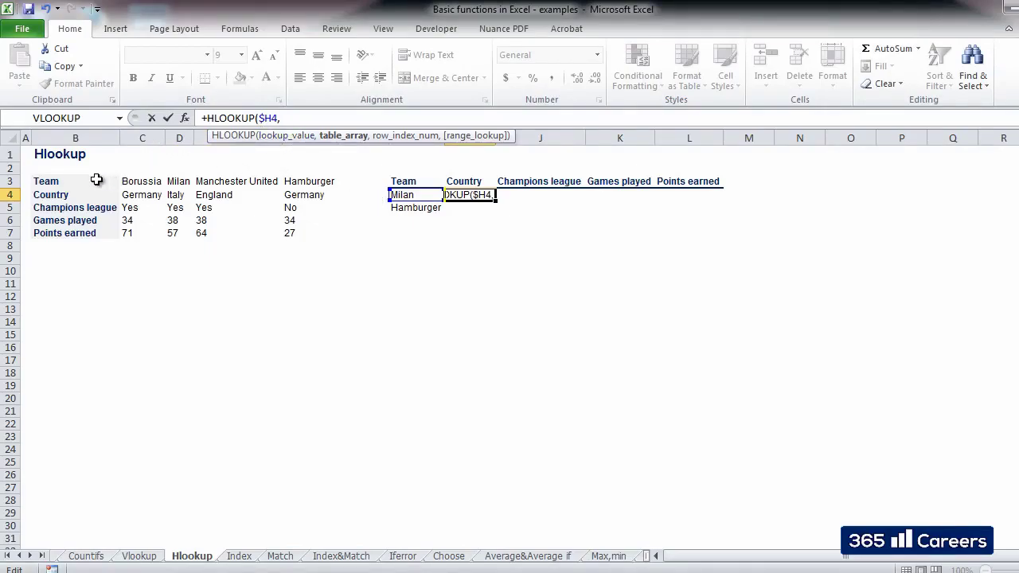
Complete the I4 formula with table array $B$3:$F$7, row index number 2 and FALSE for an exact match.
drag(93, 181, 295, 231)
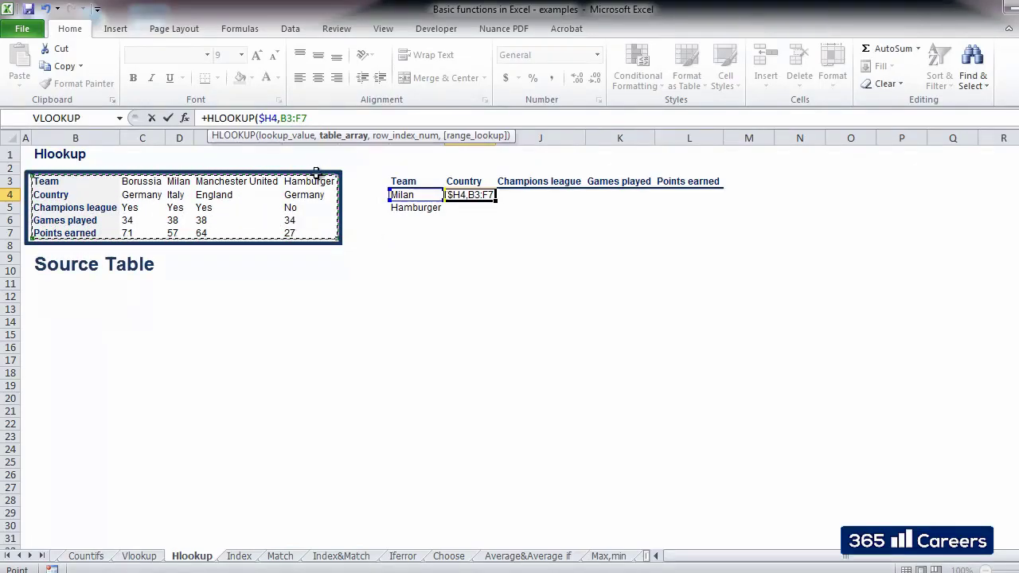
key(F4)
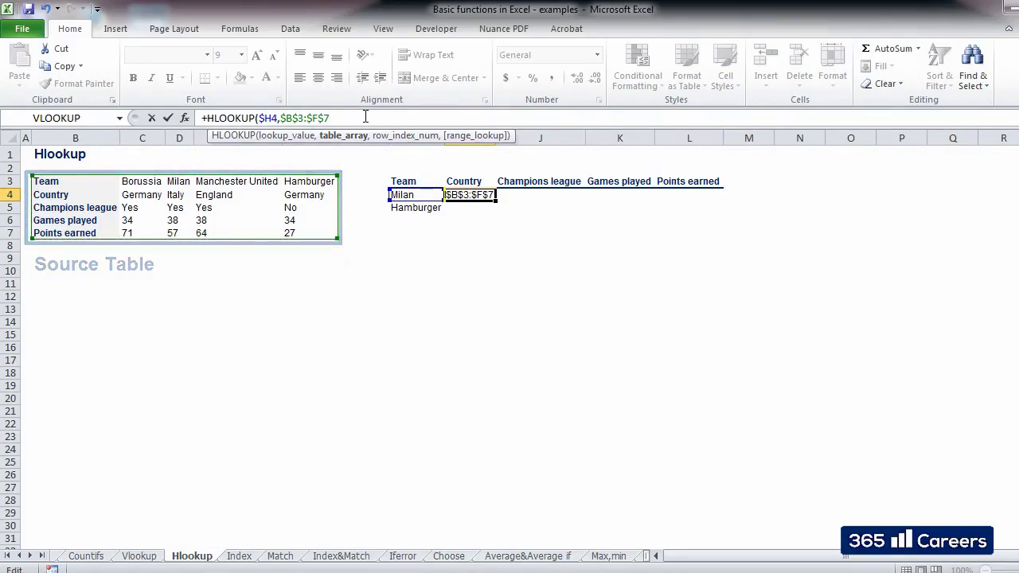
text(,)
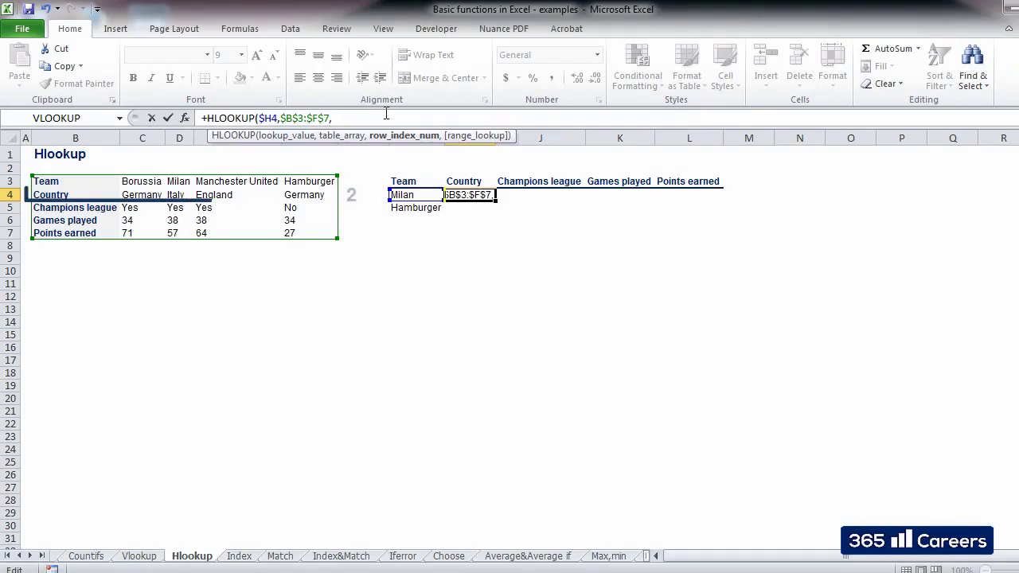
text(2)
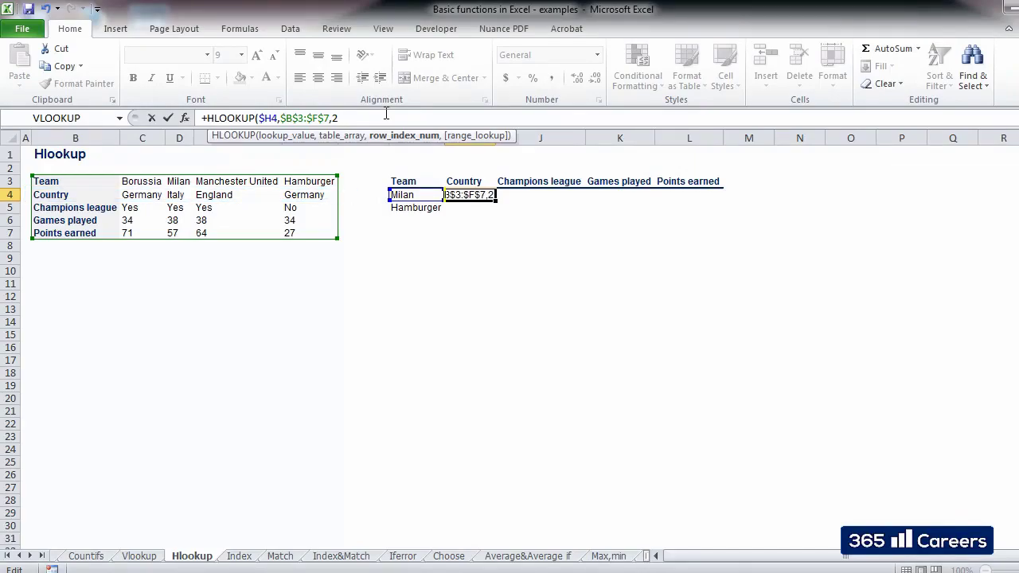
text(,false)
key(Return)
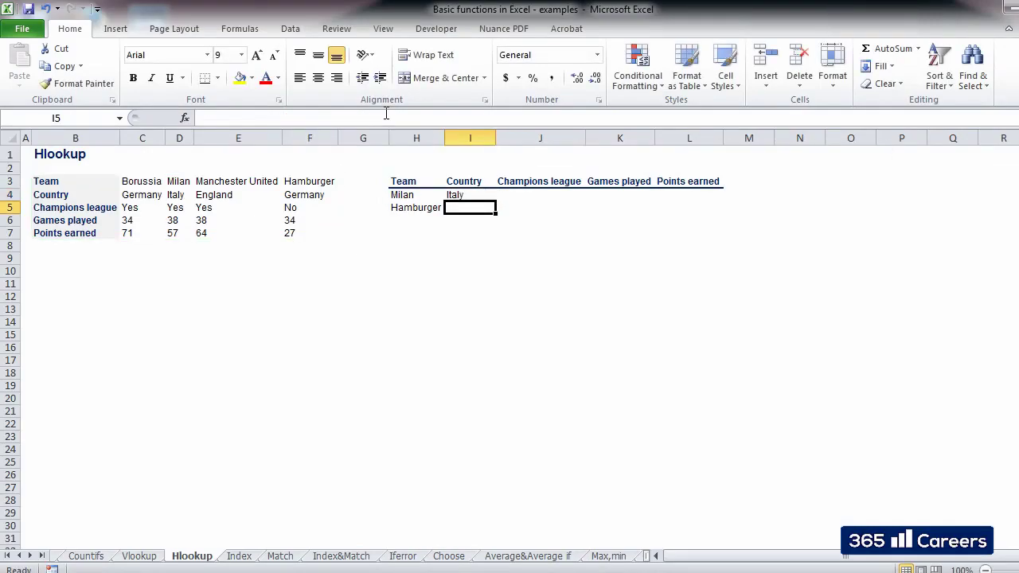
Copy the Country formula from I4 into I5 for Hamburger.
key(Up)
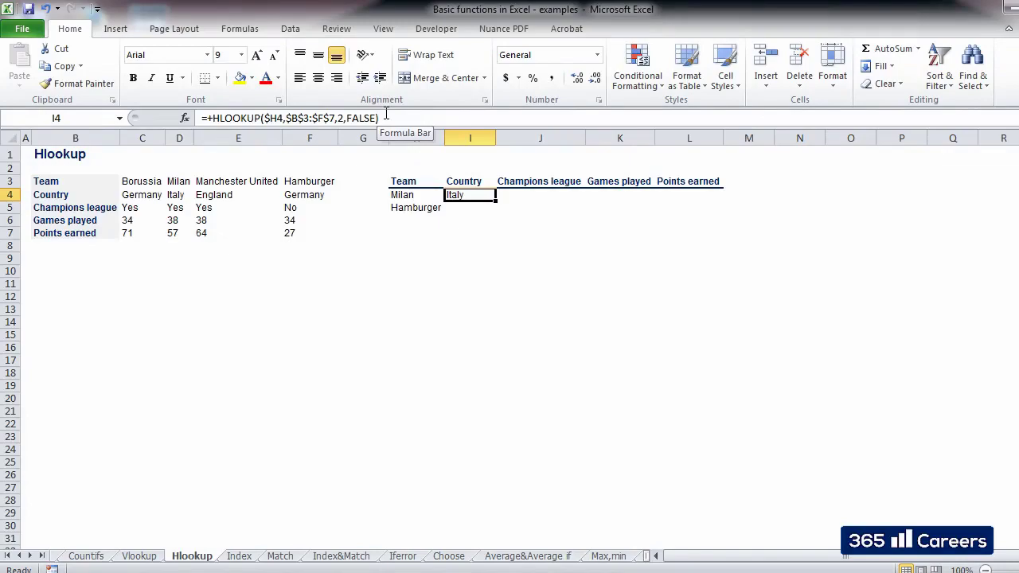
key(ctrl+c)
key(Down)
key(ctrl+v)
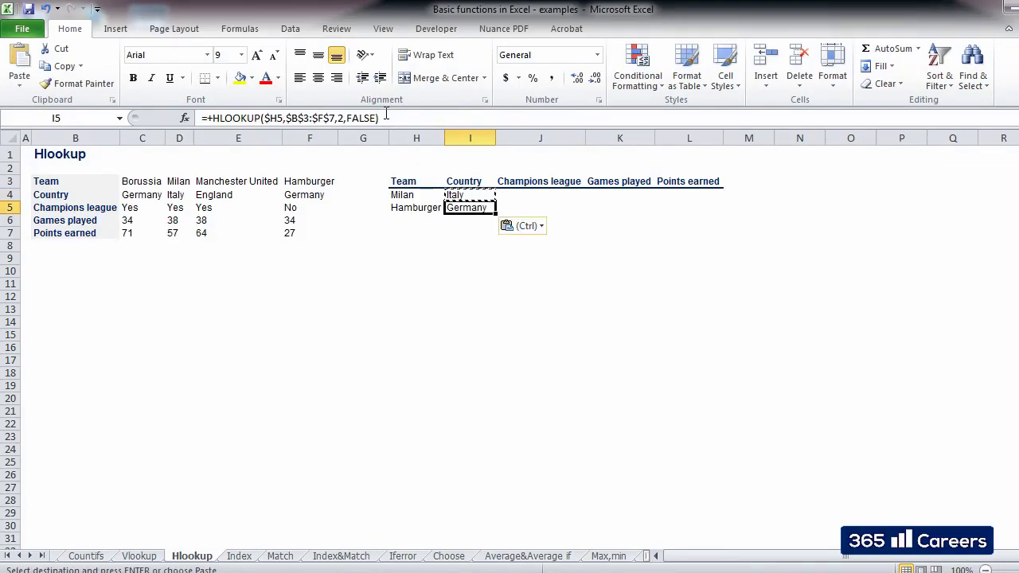
Copy the formula from I4 into J4 under Champions league and set its row index number to 3.
key(Up)
key(Right)
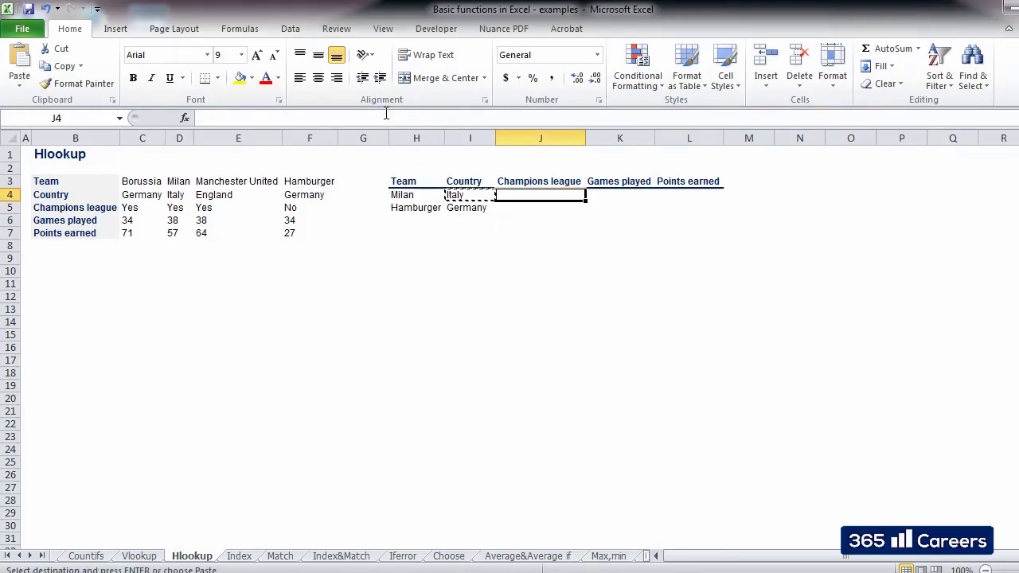
key(Escape)
key(Left)
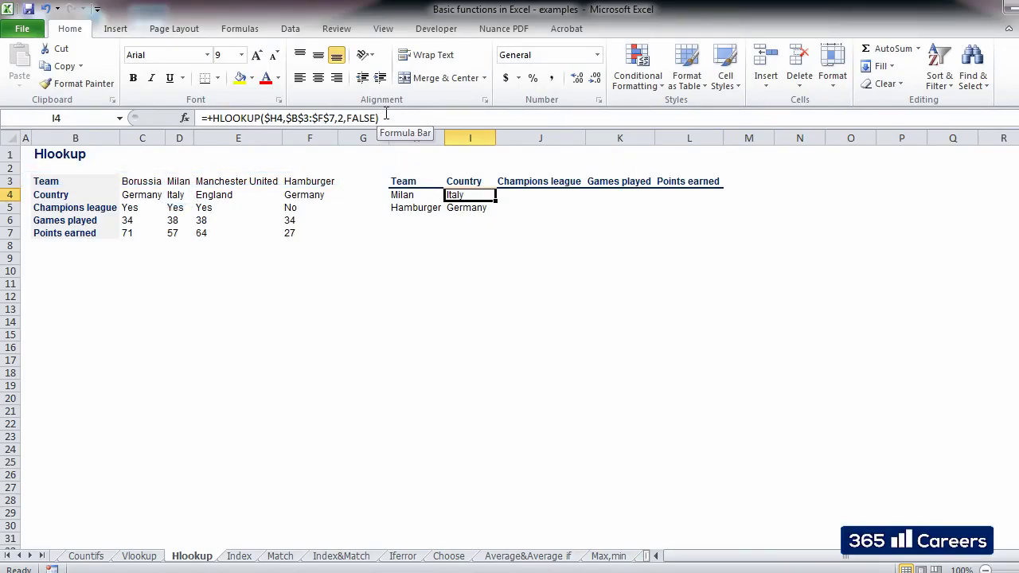
key(Right)
key(ctrl+v)
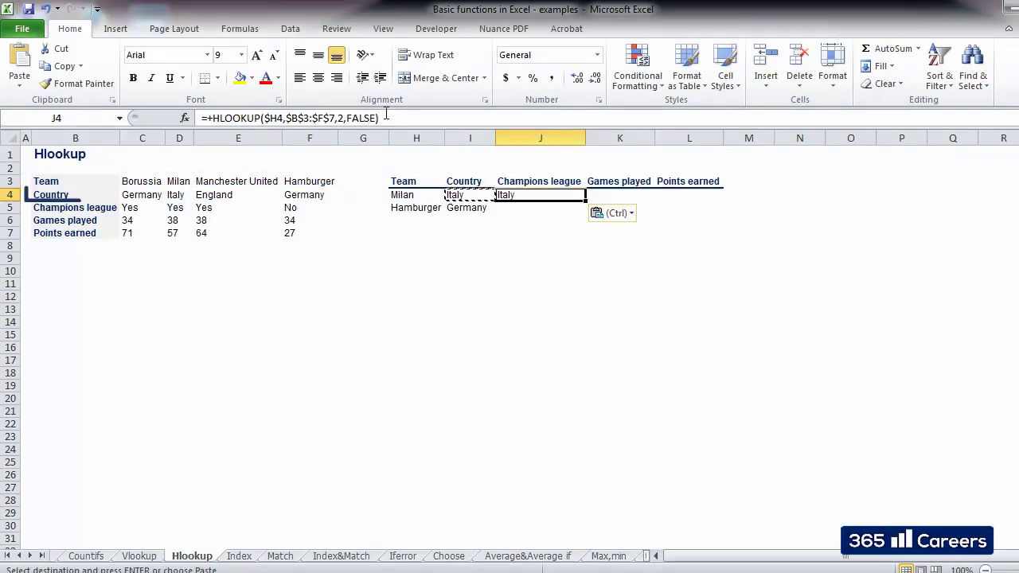
click(386, 118)
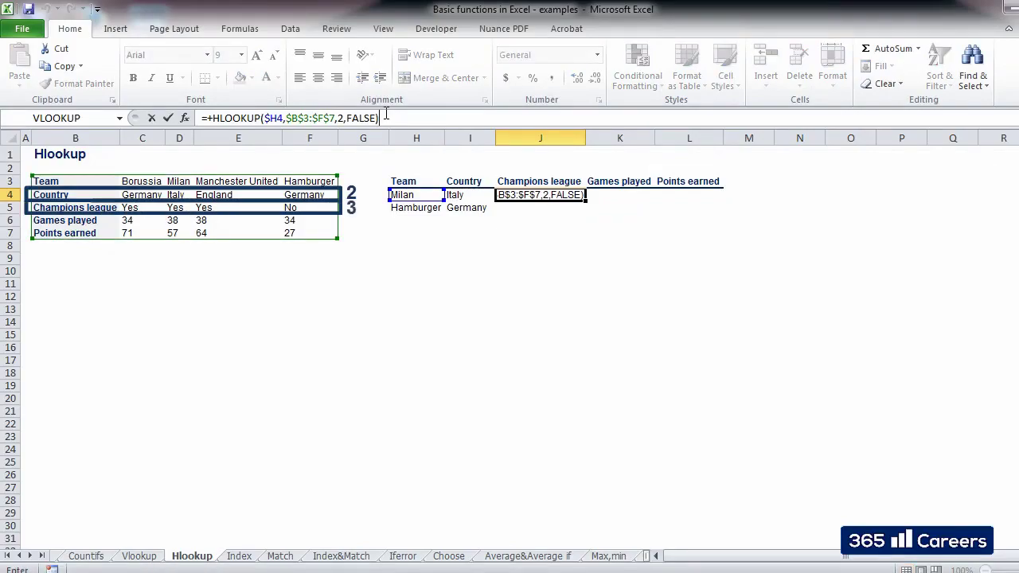
key(Return)
click(386, 118)
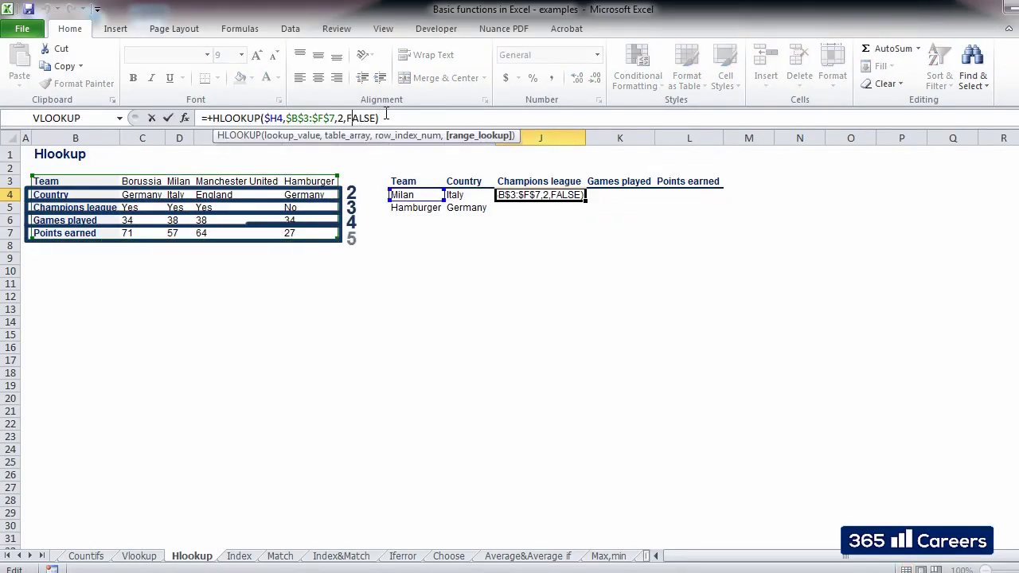
key(Left)
key(Left)
key(Left)
key(Left)
key(Left)
key(Left)
key(Left)
key(Left)
key(BackSpace)
text(3)
key(Return)
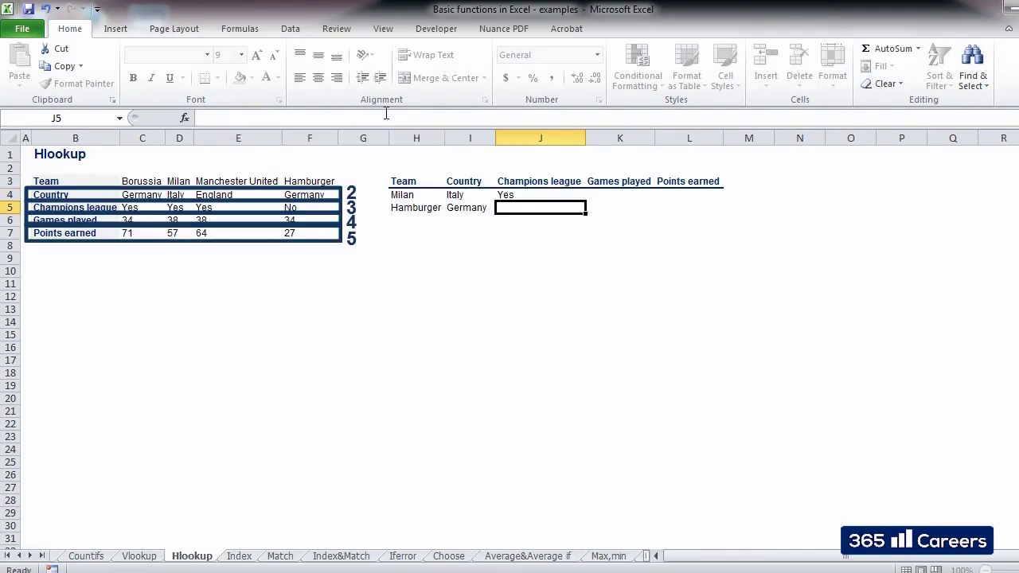
Copy the Champions league formula from J4 into J5 for Hamburger.
key(Up)
key(ctrl+c)
key(Down)
key(ctrl+v)
Copy the Champions league formula into K4 under Games played and set its row index number to 4.
key(Up)
key(Right)
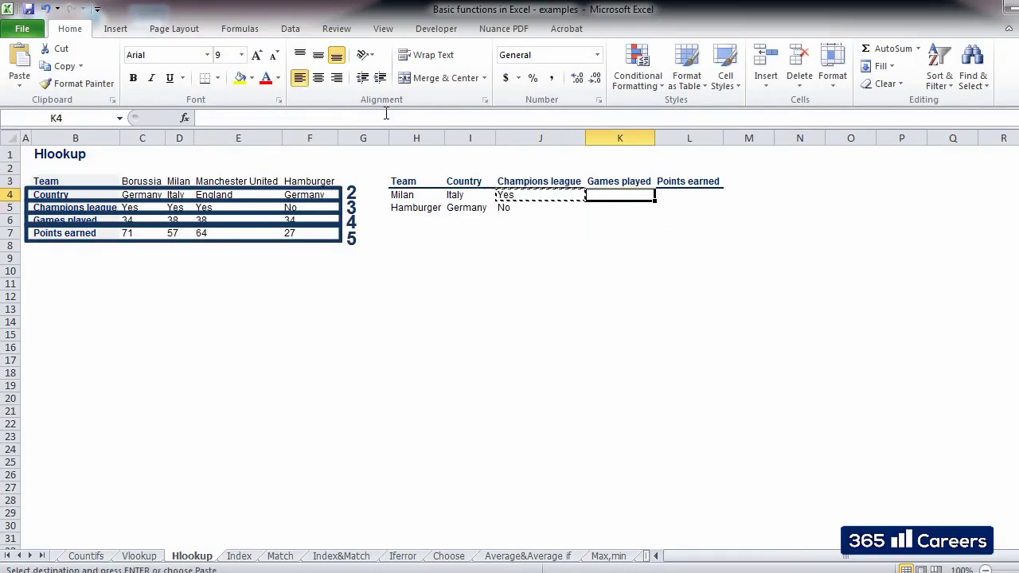
key(ctrl+v)
click(386, 118)
key(Left)
key(Left)
key(Left)
key(Left)
key(Left)
key(Left)
key(Left)
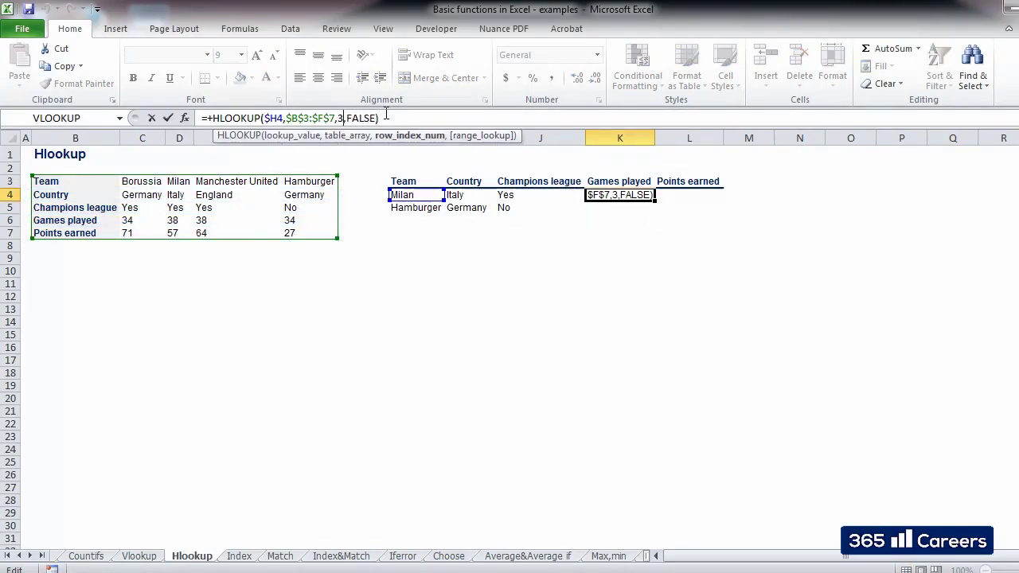
key(BackSpace)
text(4)
key(Return)
Copy the Games played formula from K4 into K5 for Hamburger.
key(Up)
key(ctrl+c)
key(Down)
key(ctrl+v)
Copy the formula from K4 into L4 under Points earned and open its row index number for editing.
key(Up)
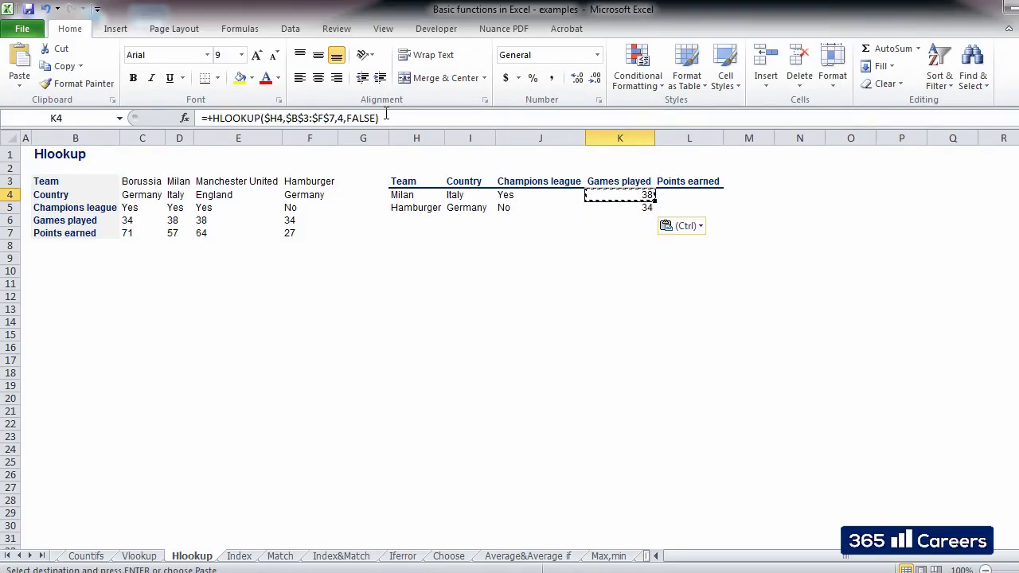
key(Right)
key(ctrl+v)
click(386, 118)
key(Left)
key(Left)
key(Left)
key(Left)
key(Left)
key(Left)
key(Left)
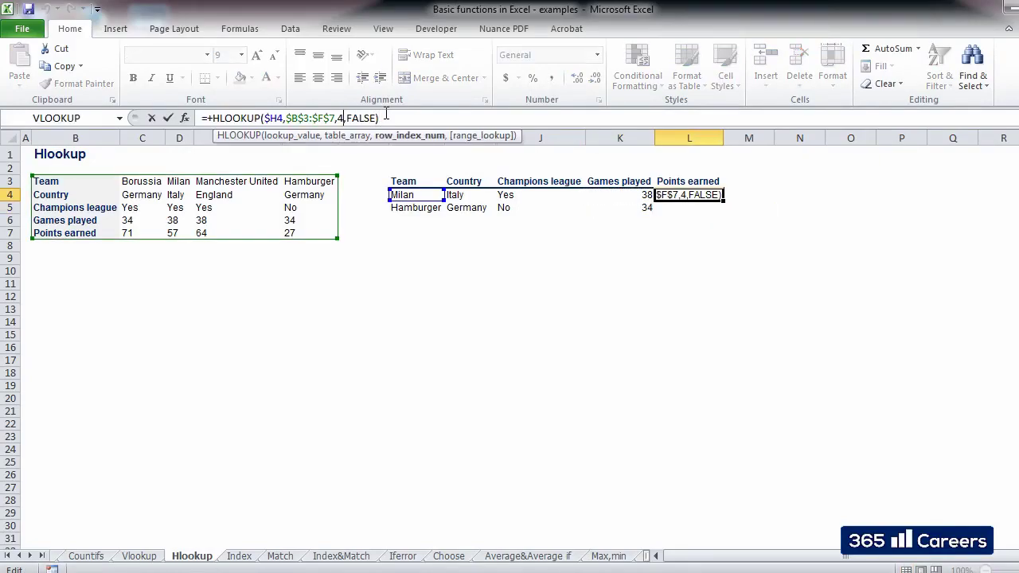